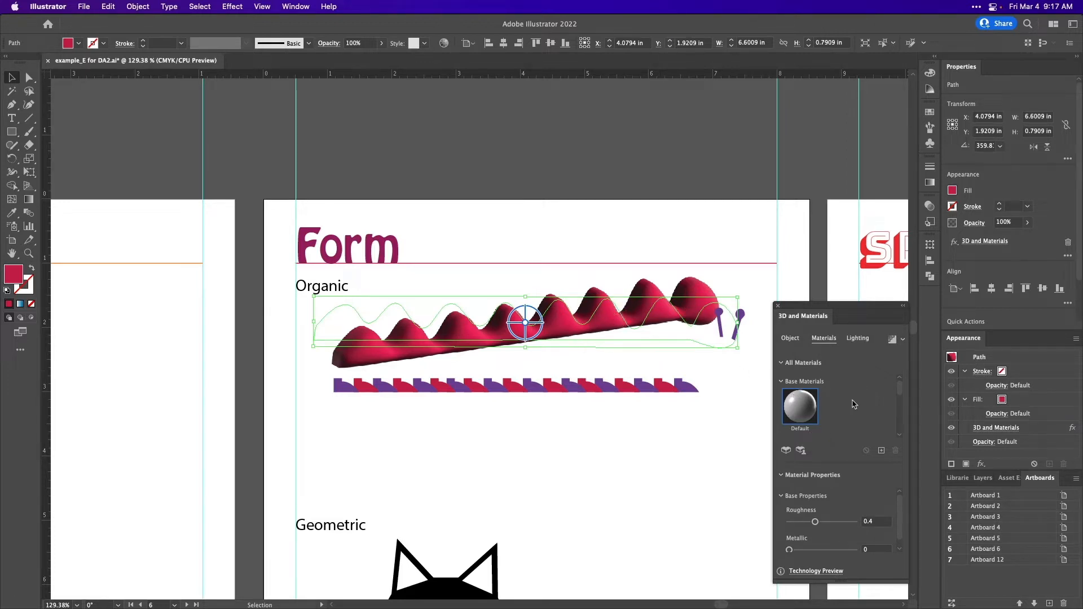
- Find the Steel Tread Plate Lentils material in the Adobe Substance Materials and apply it to the organic 3D form
scroll(840, 396, "down", 3)
scroll(839, 396, "down", 5)
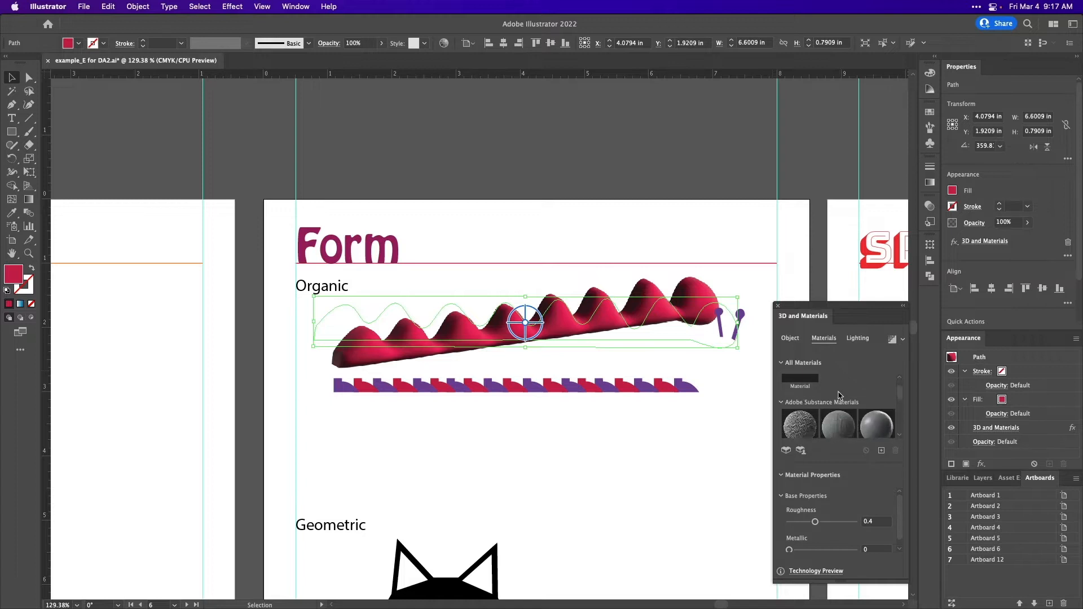
scroll(839, 396, "down", 5)
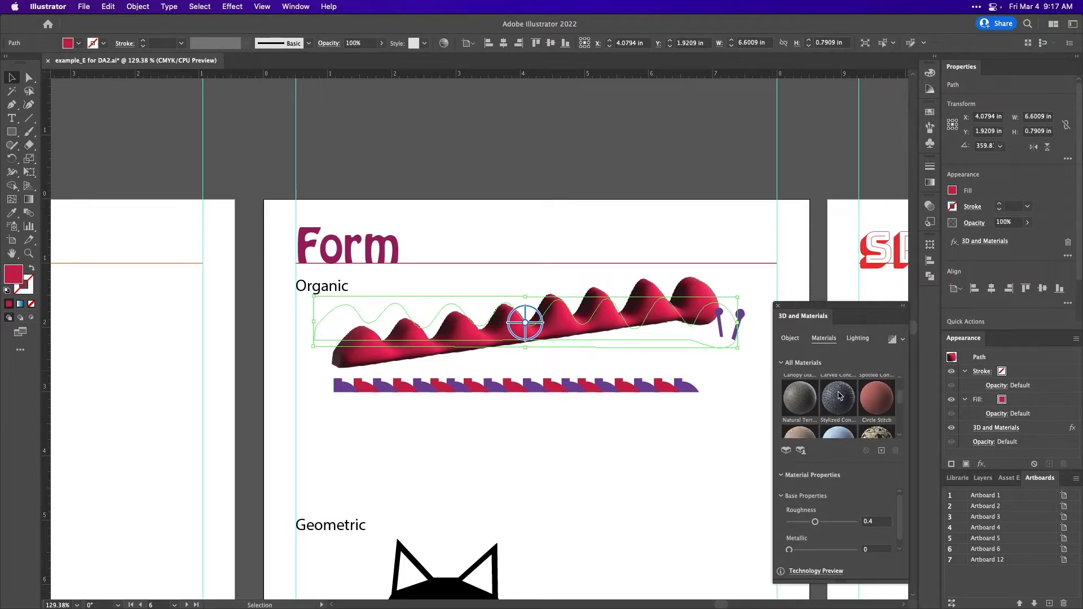
scroll(839, 396, "down", 5)
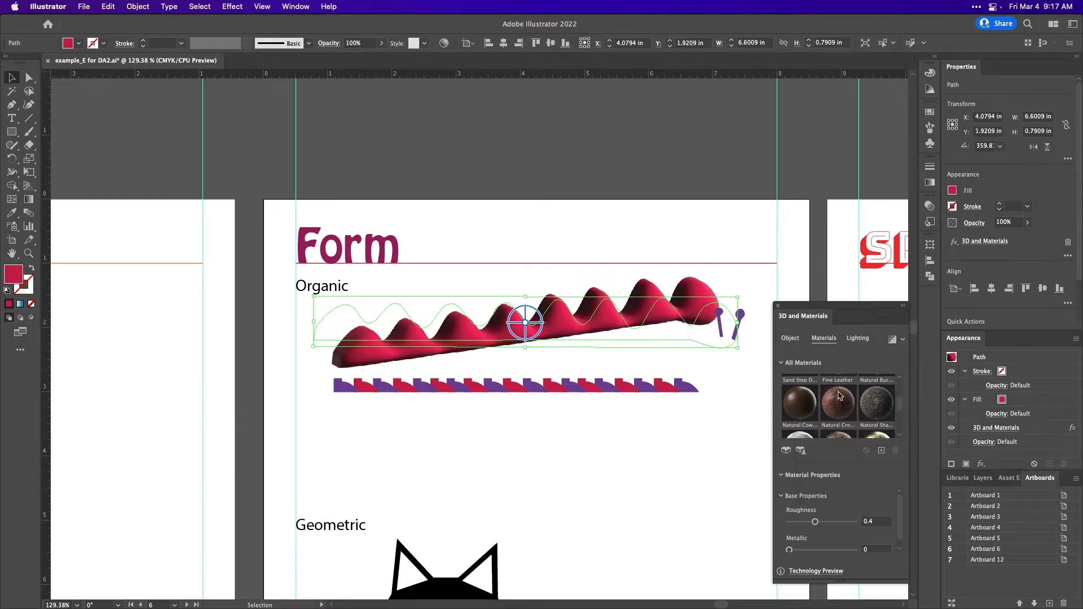
scroll(839, 396, "down", 5)
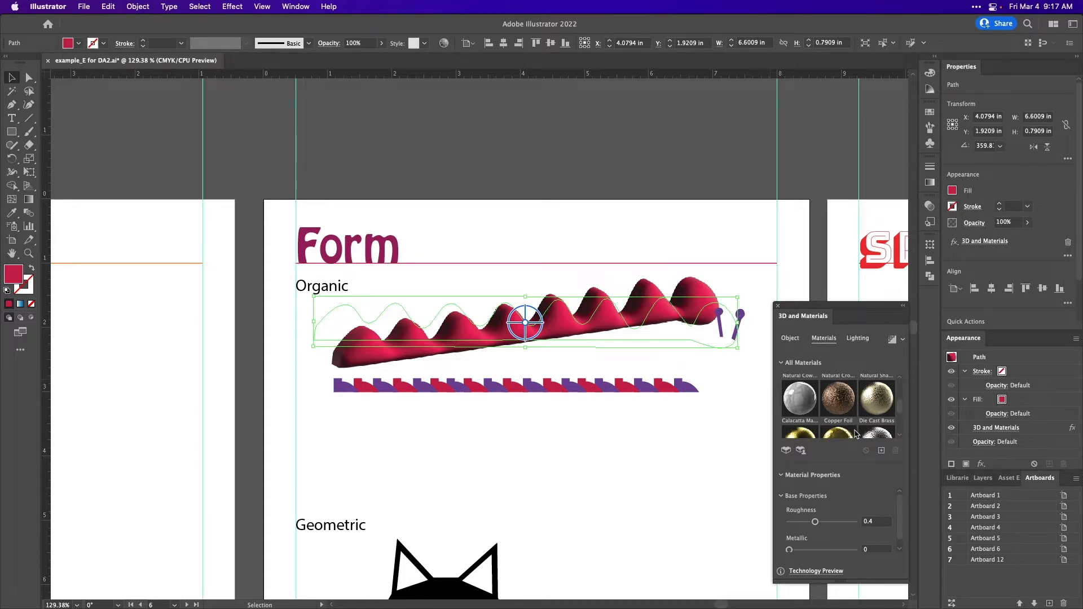
scroll(856, 433, "down", 2)
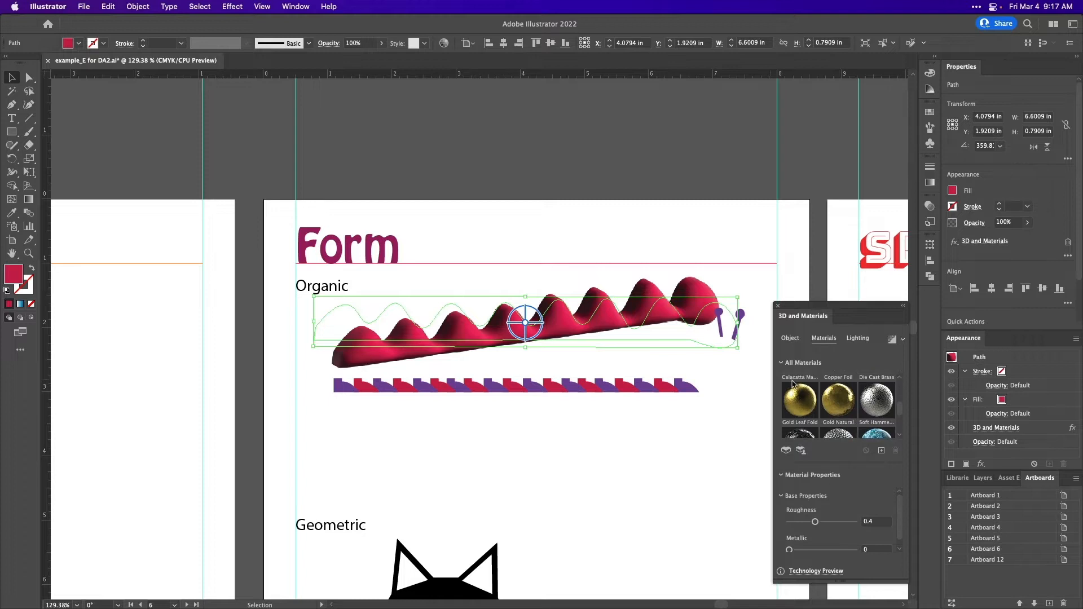
scroll(871, 414, "down", 2)
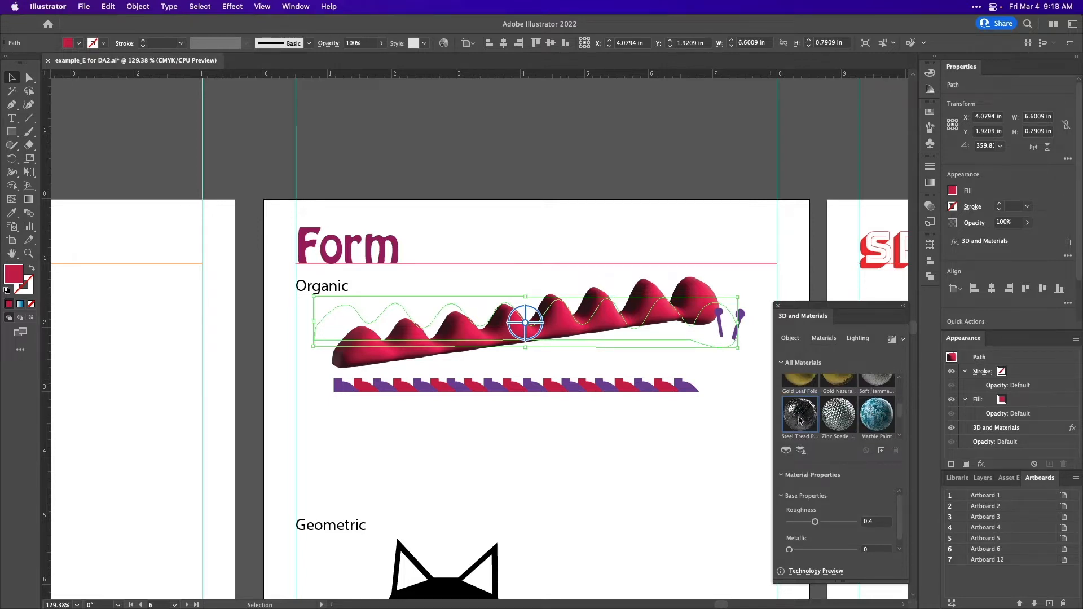
left_click(800, 420)
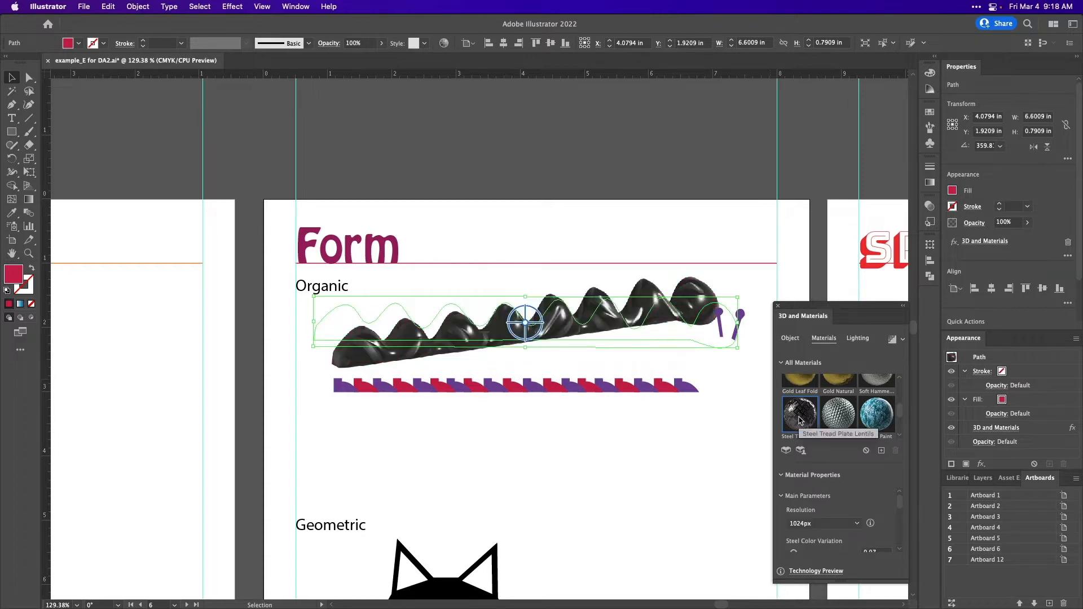
- Try the Marble Paint, zinc and Gold Leaf Fold materials on the organic form, and review the gold leaf material's properties
left_click(884, 422)
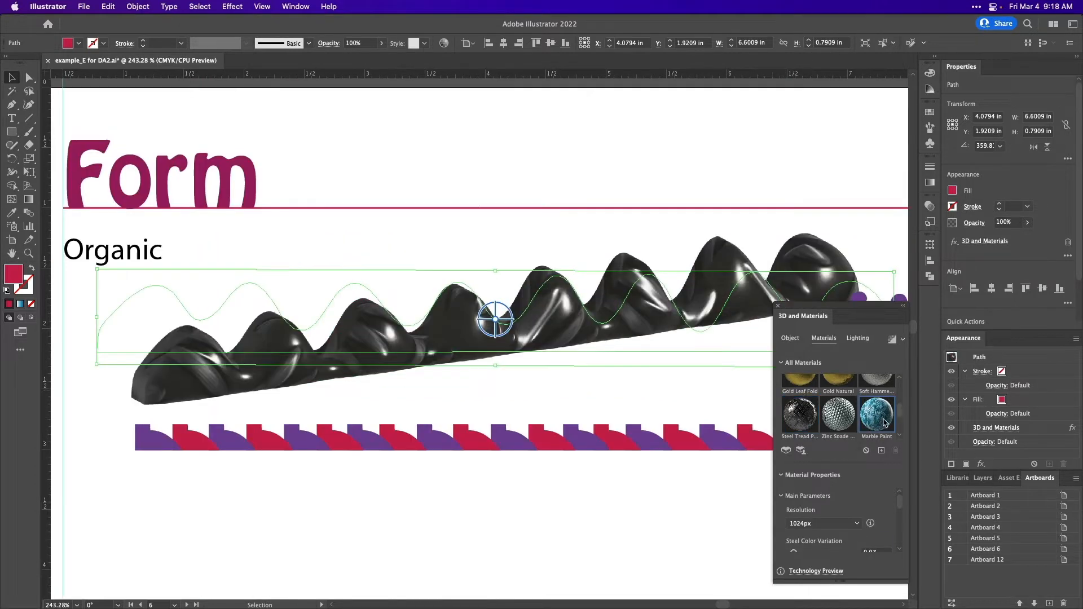
left_click(836, 421)
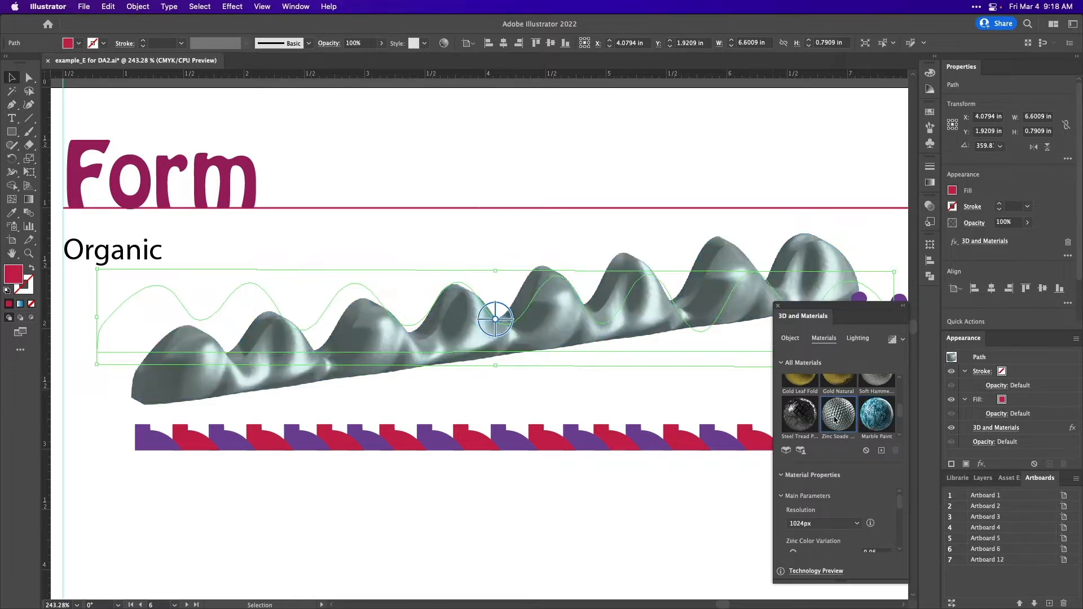
left_click(808, 384)
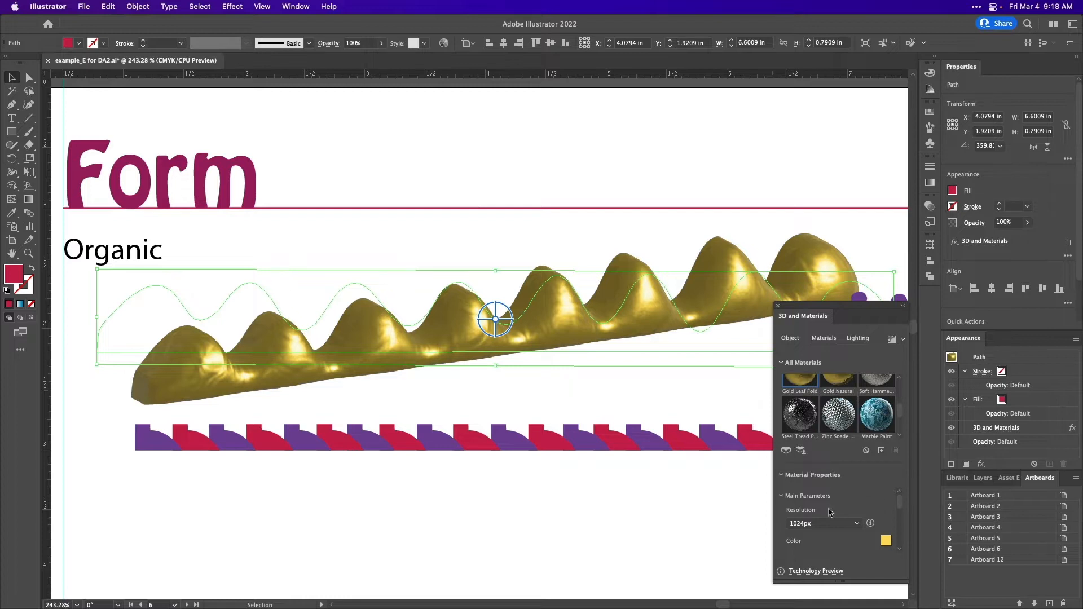
scroll(830, 511, "down", 5)
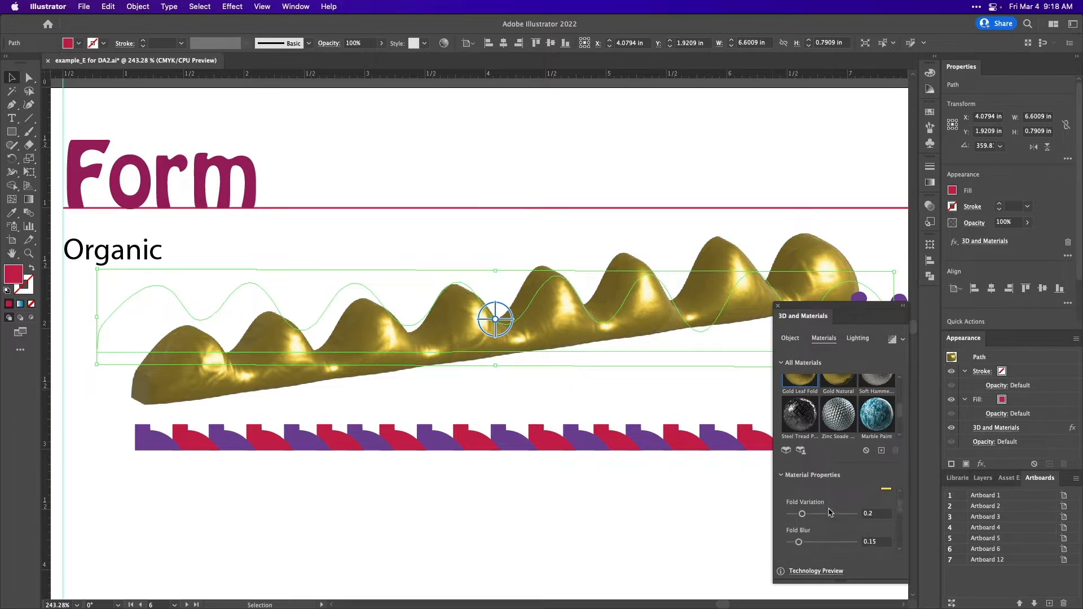
scroll(831, 512, "down", 4)
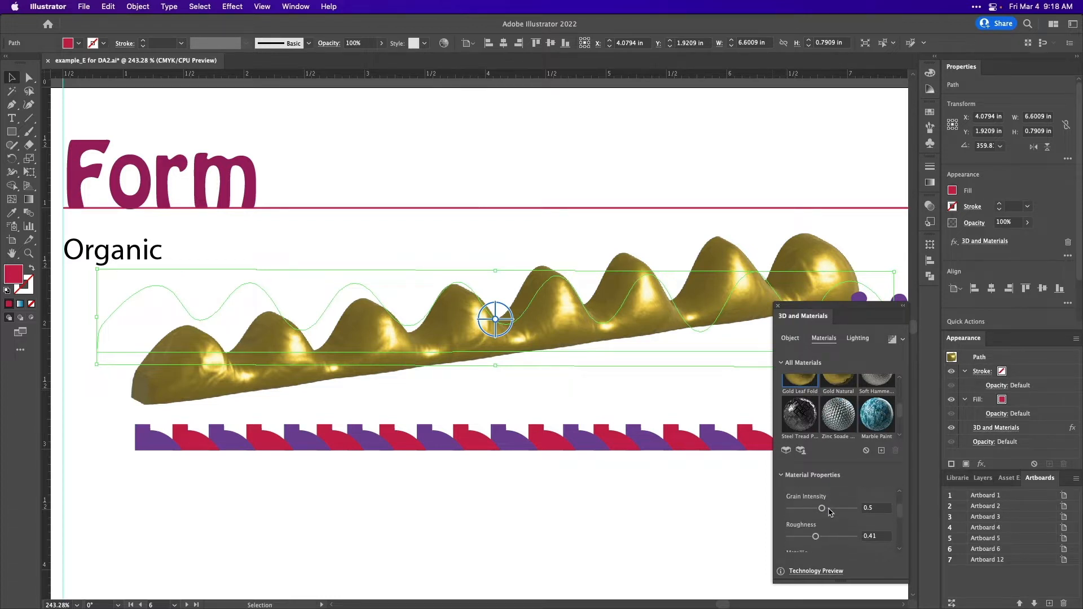
- Apply the Gold Natural material to the organic 3D form and review its properties
left_click(835, 385)
scroll(842, 546, "down", 4)
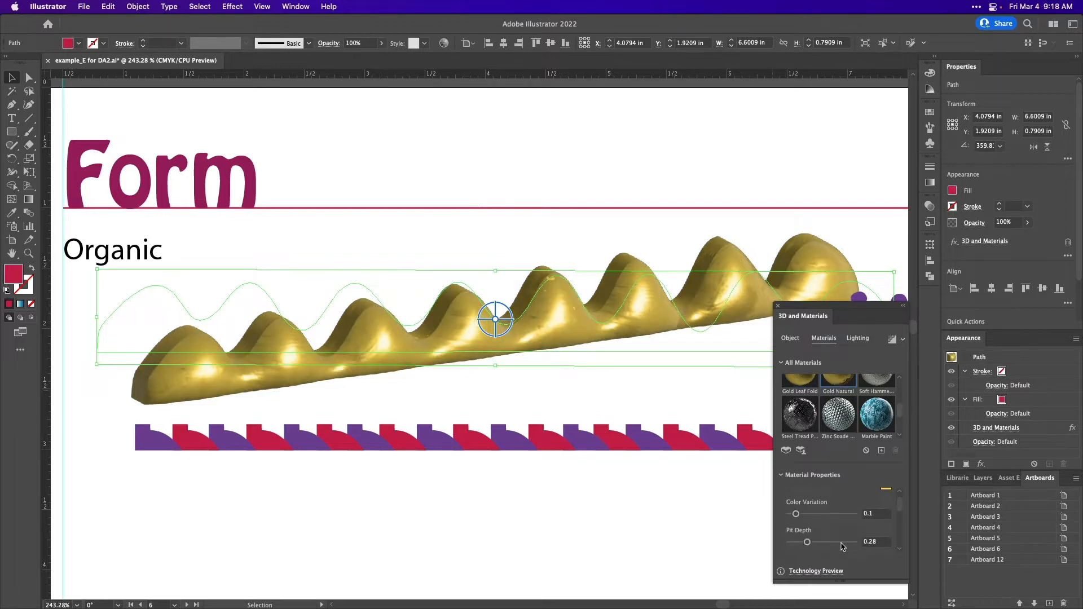
scroll(843, 547, "up", 3)
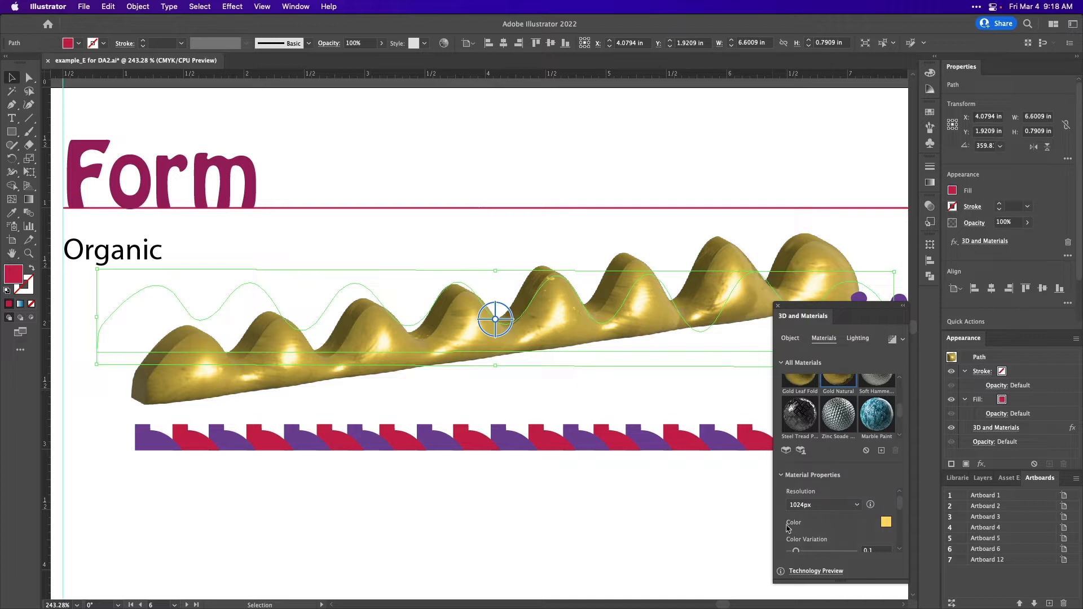
- Recolour the Gold Natural material with cyan 100%, magenta 0% and yellow 0%
left_click(886, 522)
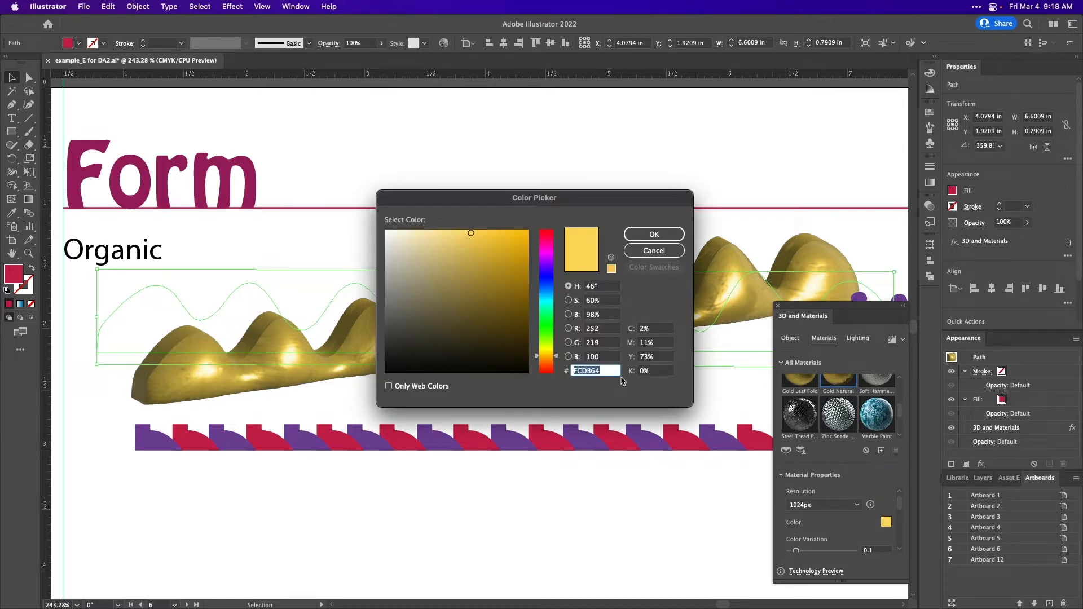
left_click(656, 329)
type("1")
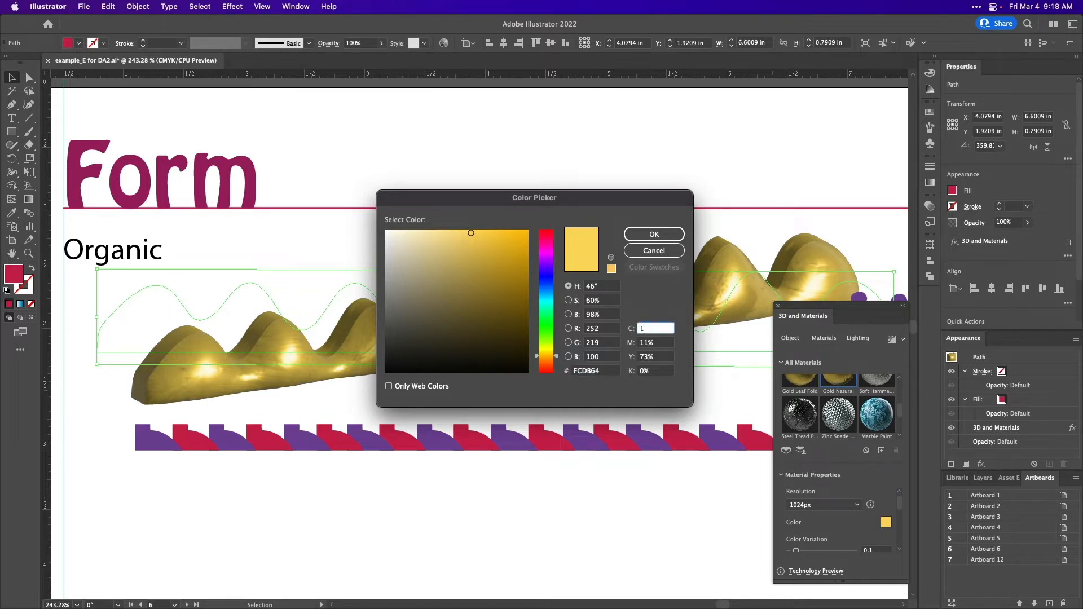
type("00")
key("Tab")
type("0")
key("Tab")
type("0")
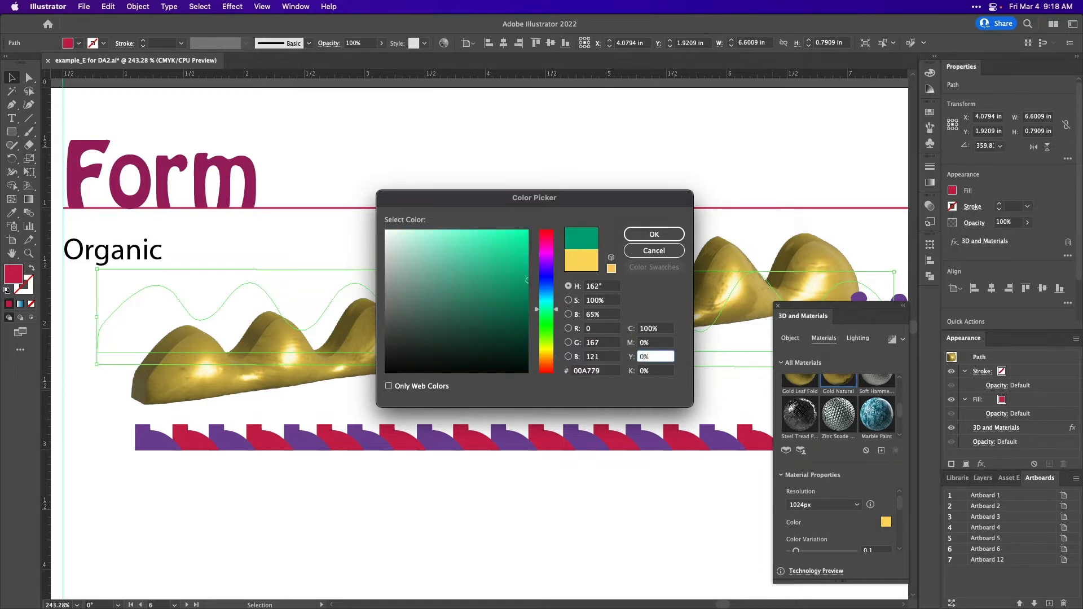
left_click(654, 233)
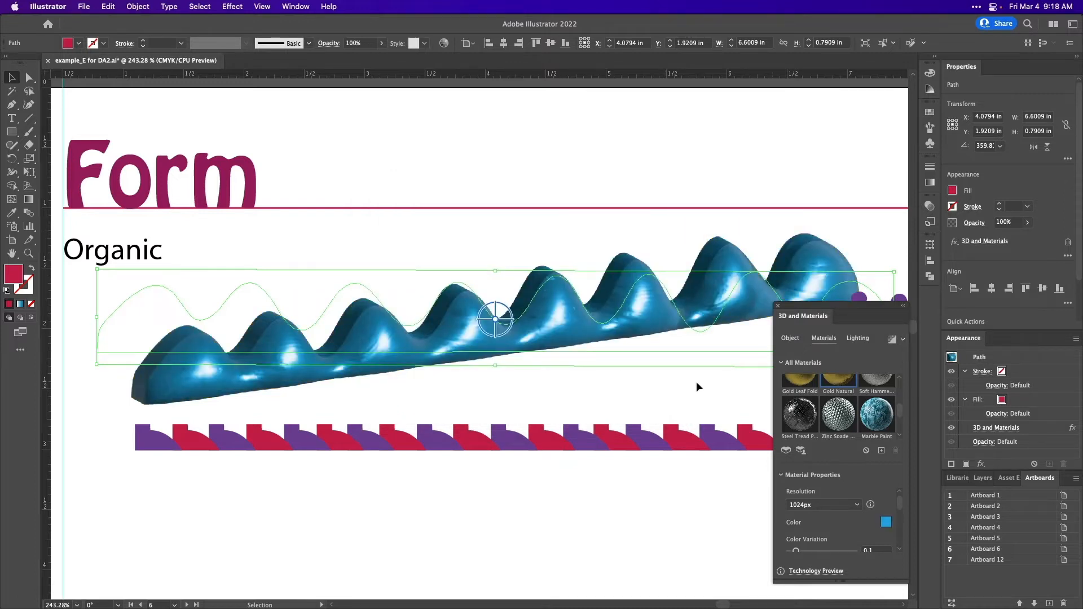
- Slightly adjust the material's Color Variation and Smooth Surface properties
scroll(863, 531, "down", 3)
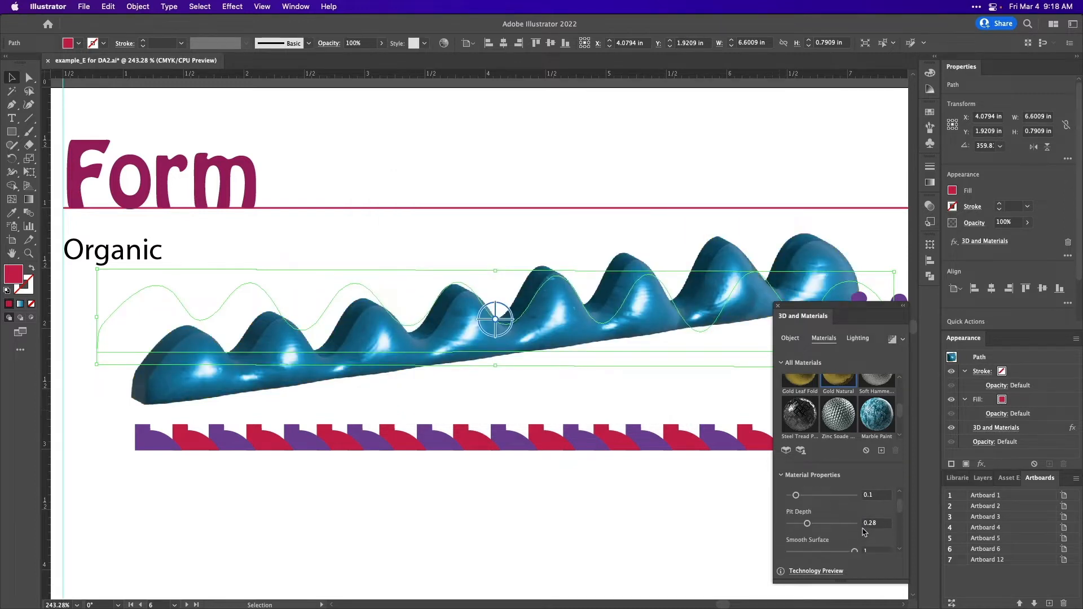
scroll(864, 531, "up", 1)
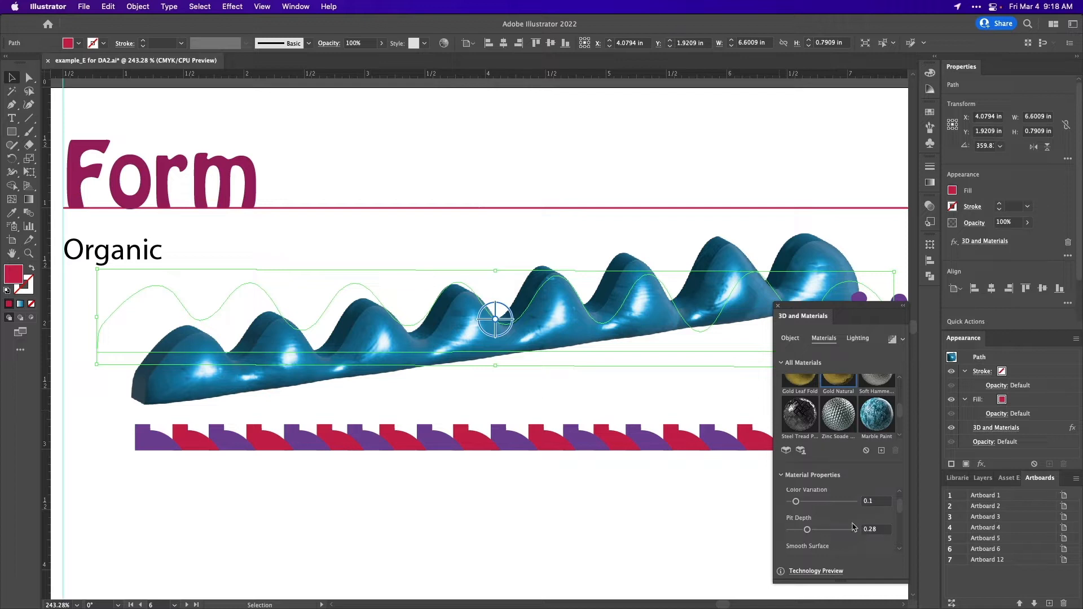
mouse_move(795, 502)
left_mouse_down()
mouse_move(811, 502)
mouse_move(798, 502)
left_mouse_up()
scroll(809, 525, "down", 2)
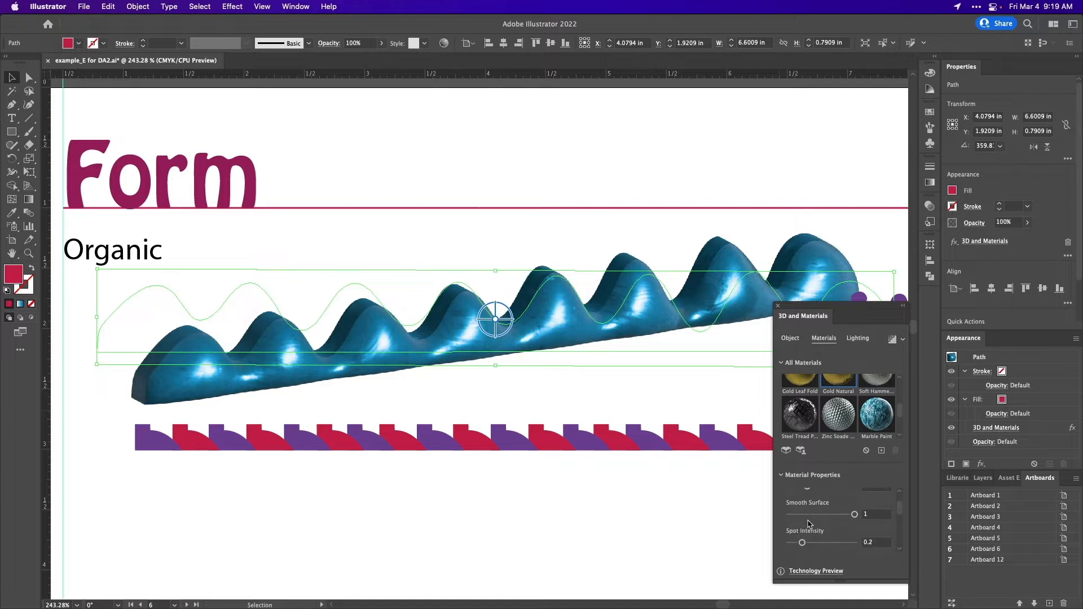
mouse_move(855, 515)
left_mouse_down()
mouse_move(834, 515)
mouse_move(854, 512)
left_mouse_up()
scroll(854, 511, "up", 5)
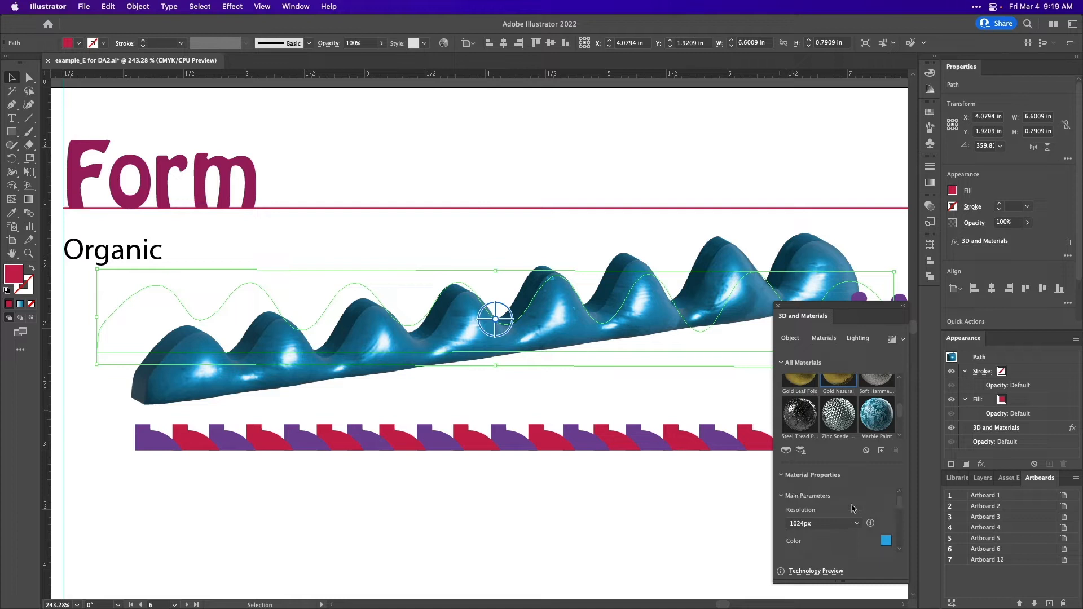
- Preview the Top Left, Right and Diffuse lighting presets on the organic form, and return to the Standard preset
left_click(859, 339)
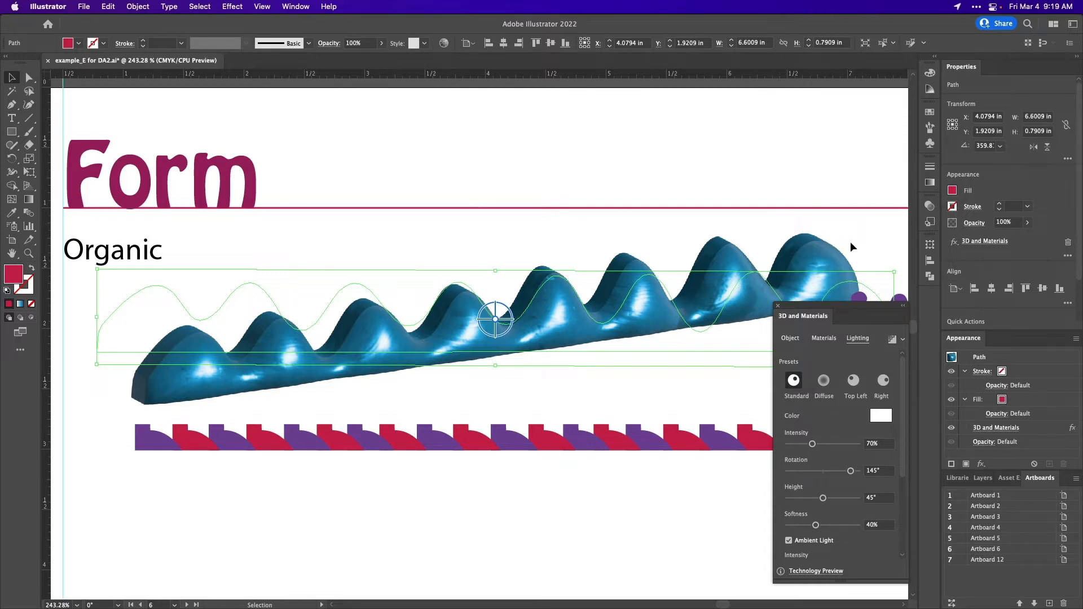
left_click(854, 382)
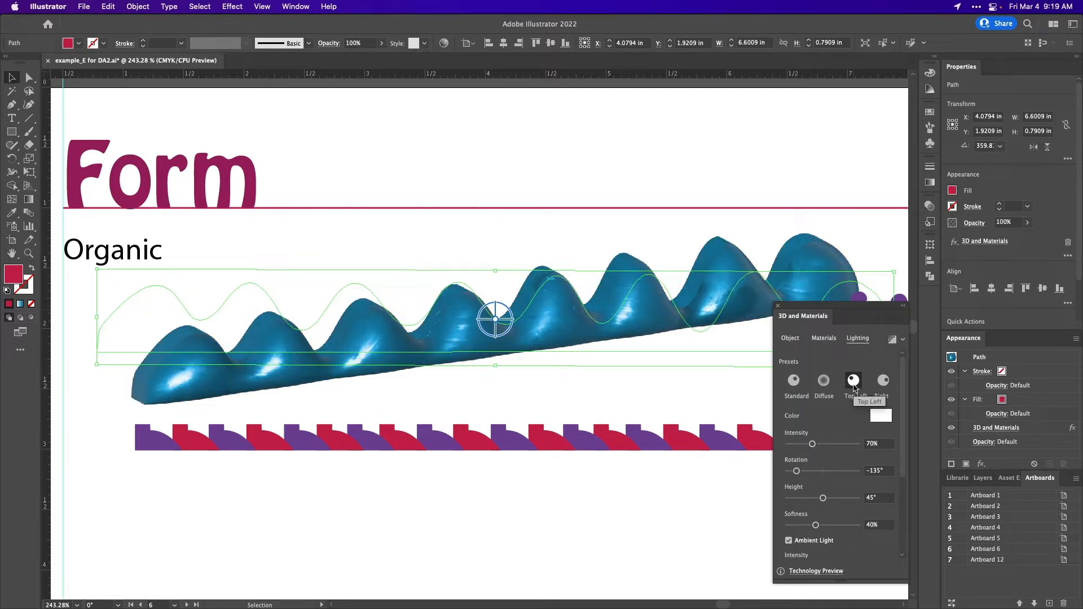
left_click(884, 381)
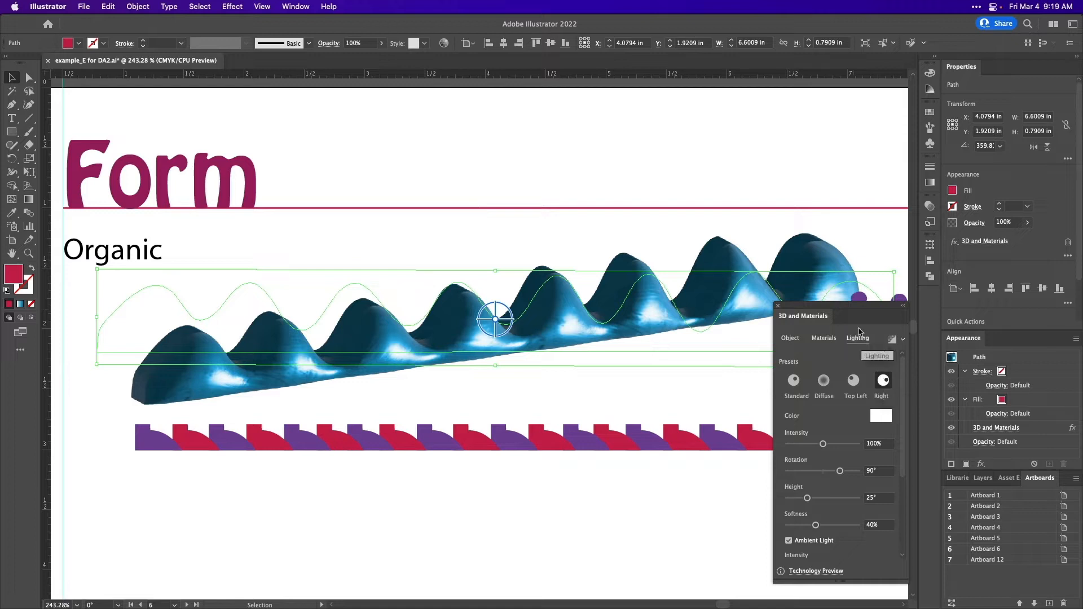
left_click_drag(866, 309, 862, 367)
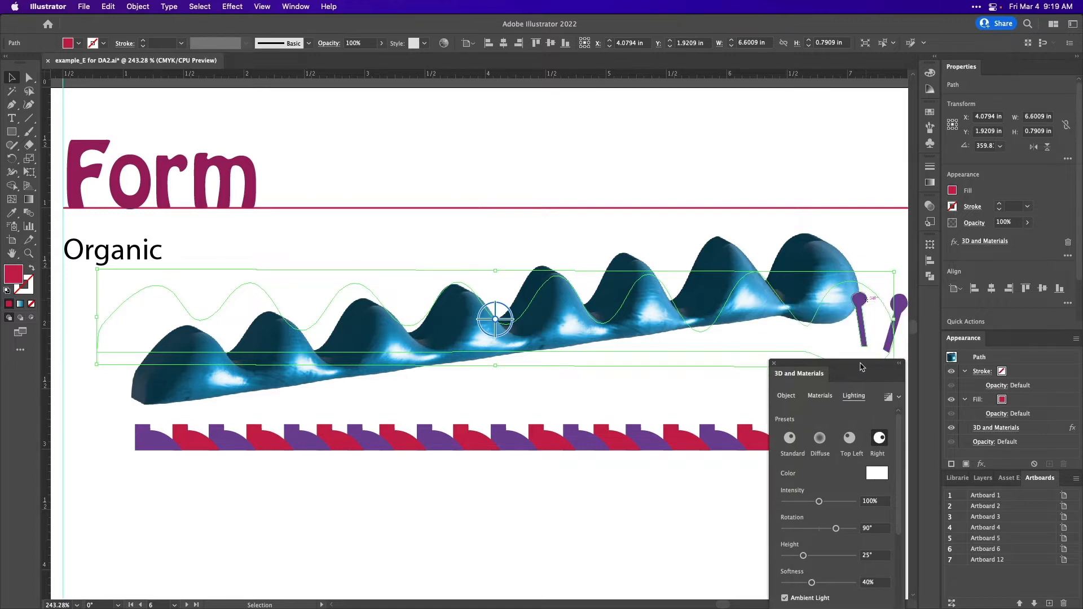
left_click(819, 439)
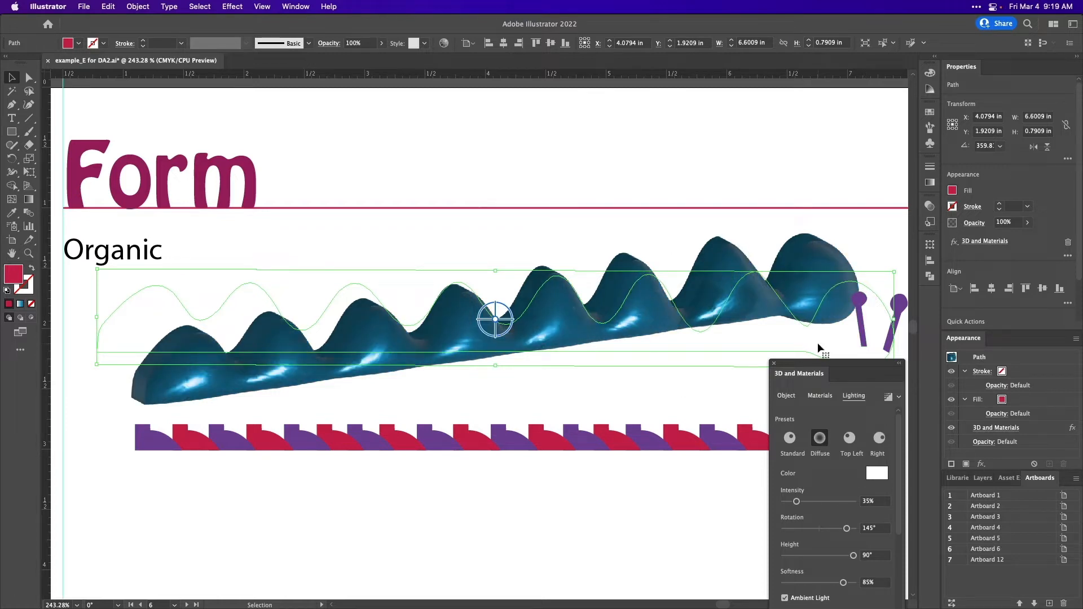
left_click(790, 438)
- Change the light colour on the organic form to bright green, hex 29EF29
left_click(877, 477)
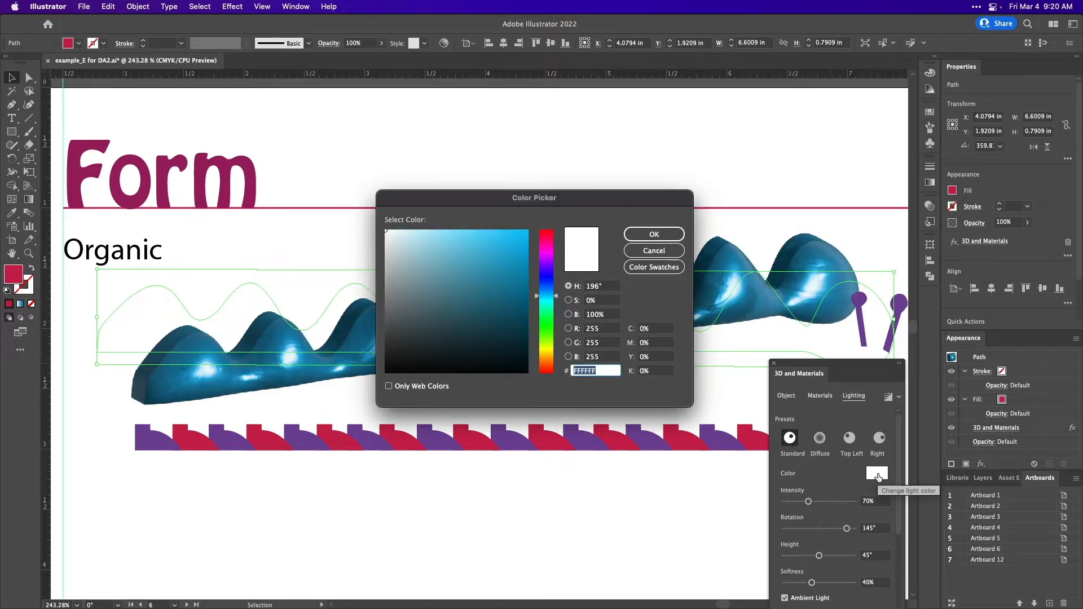
left_click_drag(638, 197, 987, 246)
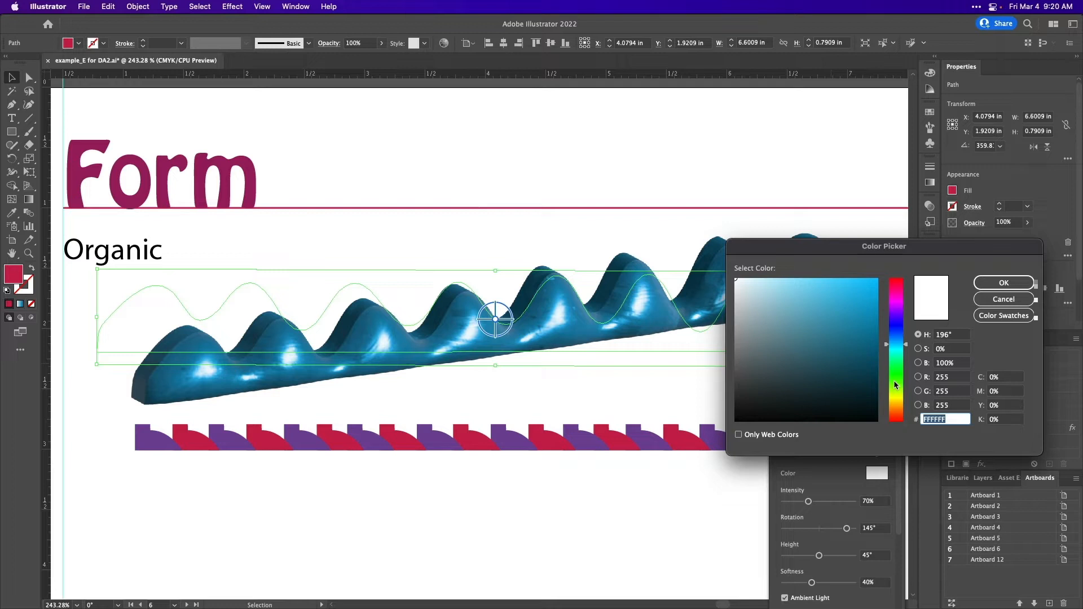
left_click(896, 374)
mouse_move(834, 344)
left_mouse_down()
mouse_move(840, 286)
mouse_move(854, 287)
left_mouse_up()
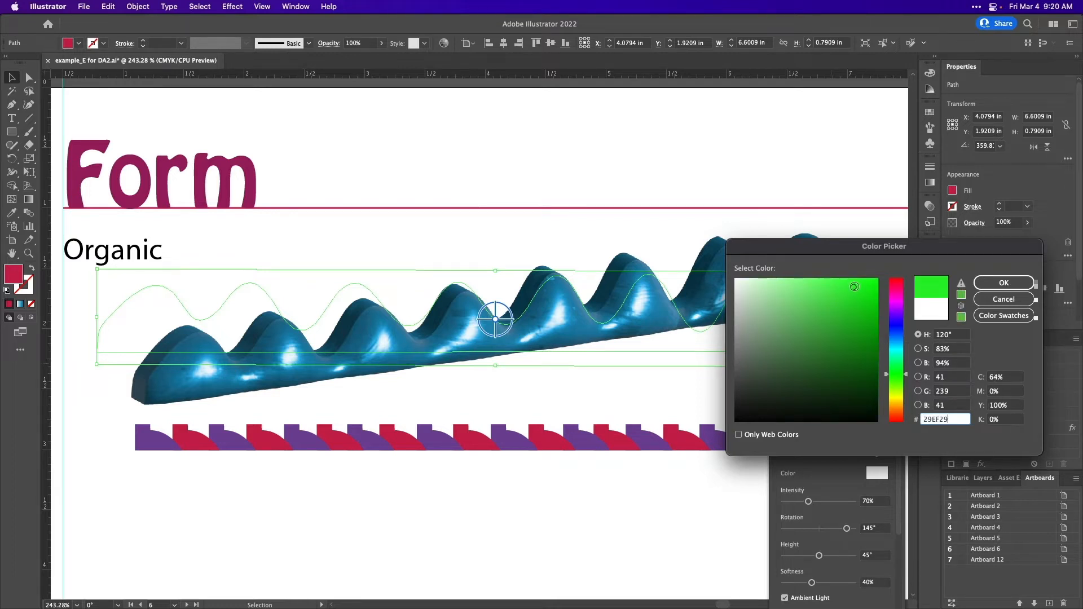
left_click(989, 284)
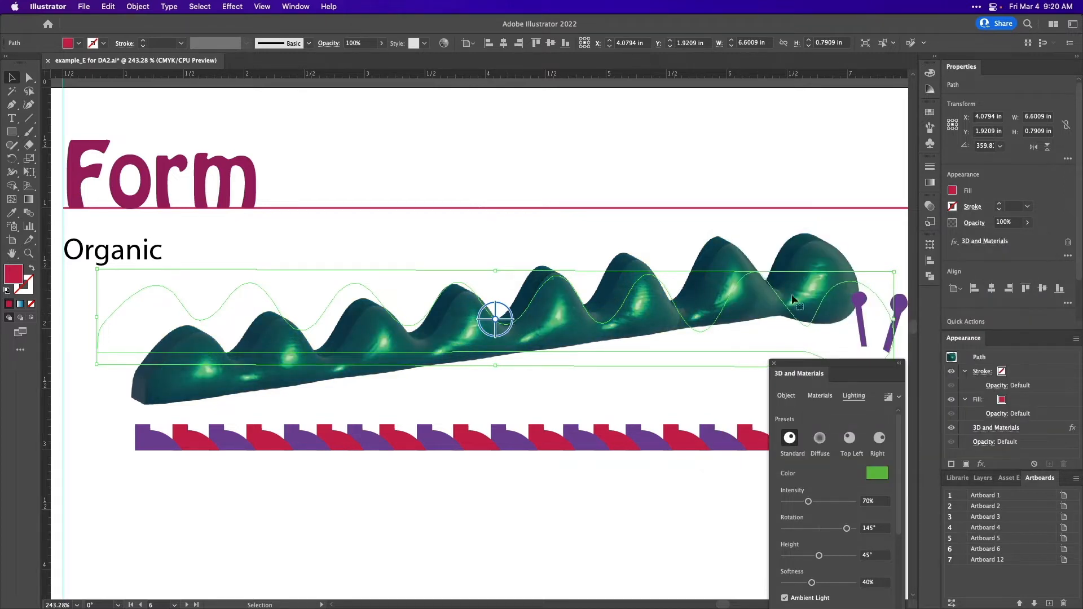
- Set the light colour back to white, hex FFFFFF
left_click(878, 475)
type("599859")
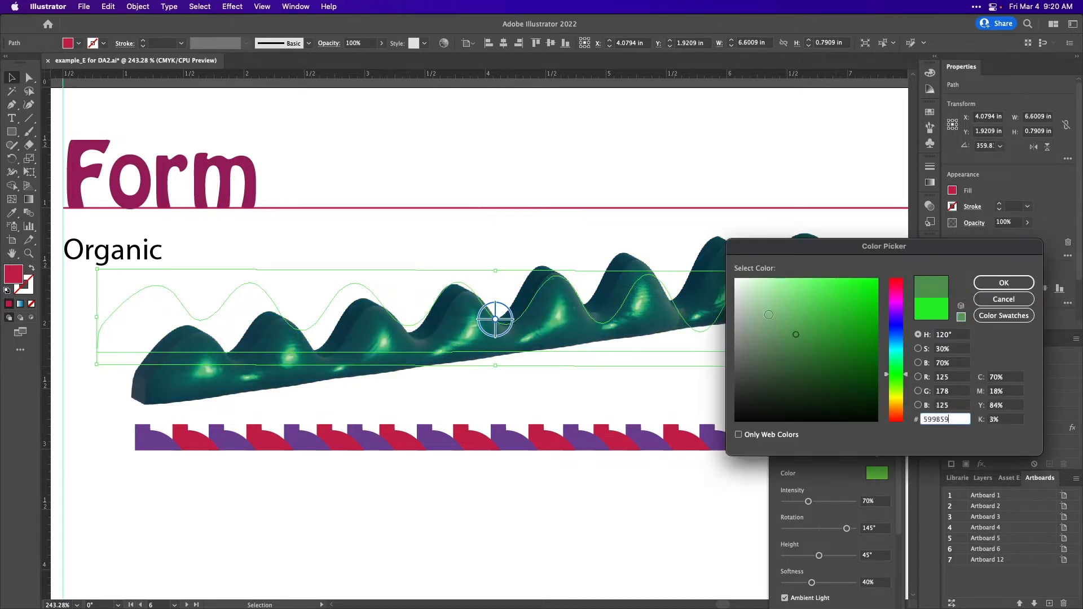
left_click_drag(769, 314, 733, 276)
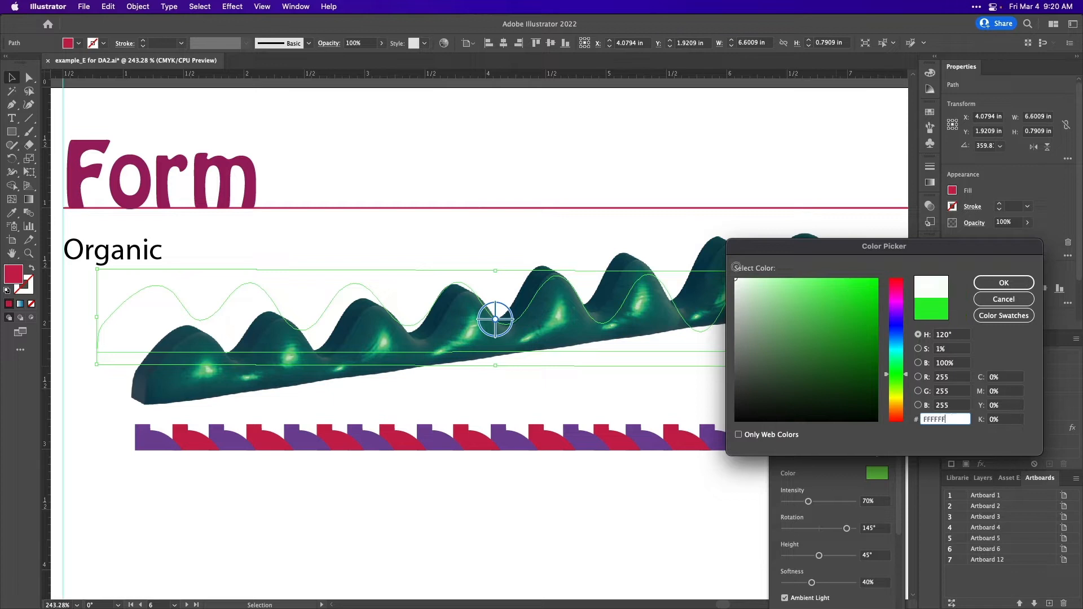
left_click(1008, 291)
- Set the light's intensity to 67%, rotation to 106°, height to 46° and softness to 0%
scroll(843, 493, "down", 4)
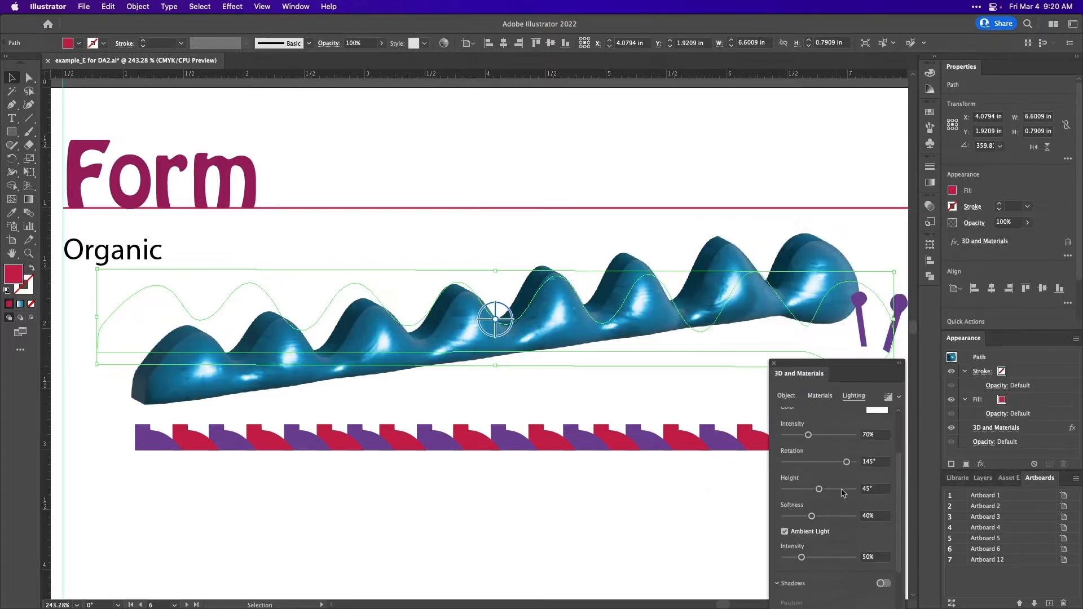
left_click_drag(810, 436, 784, 518)
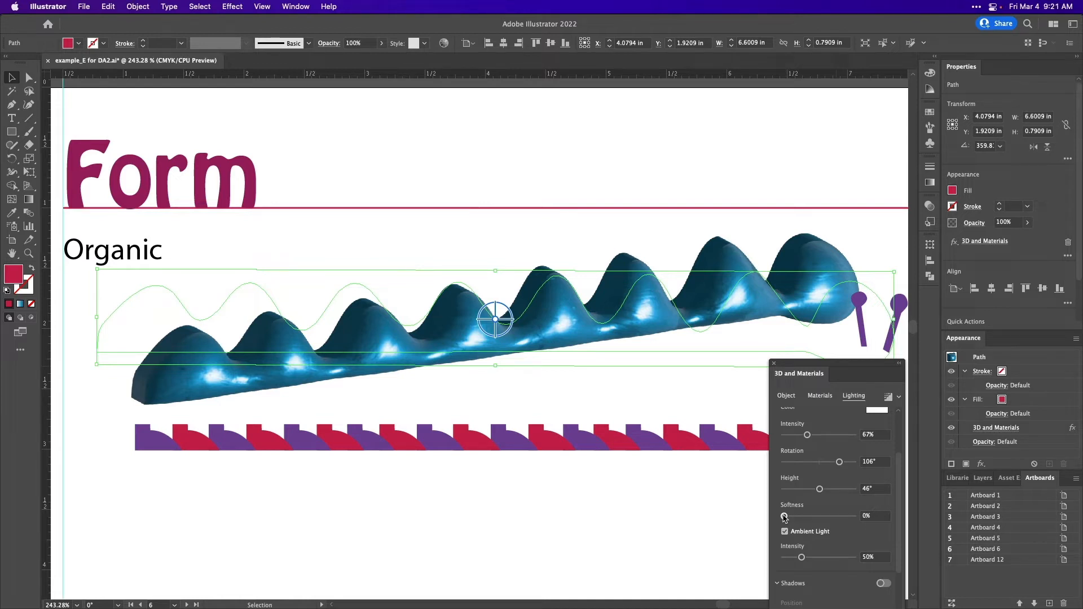
- Set the light's softness to 53%, preview the form without ambient light, and set the ambient light intensity to 45%
left_click_drag(784, 518, 820, 519)
scroll(788, 536, "down", 2)
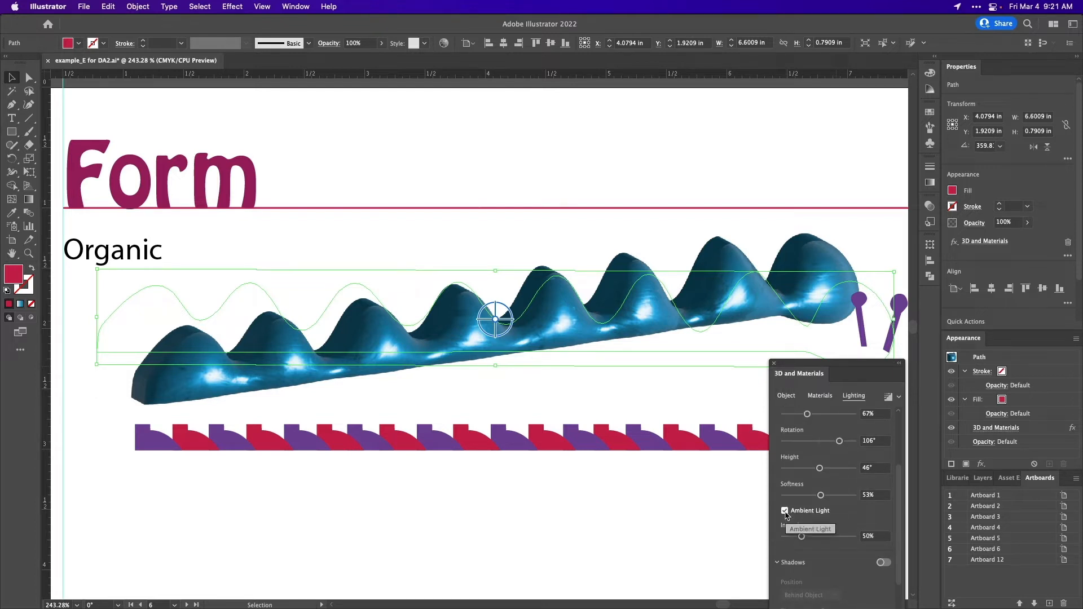
left_click(784, 511)
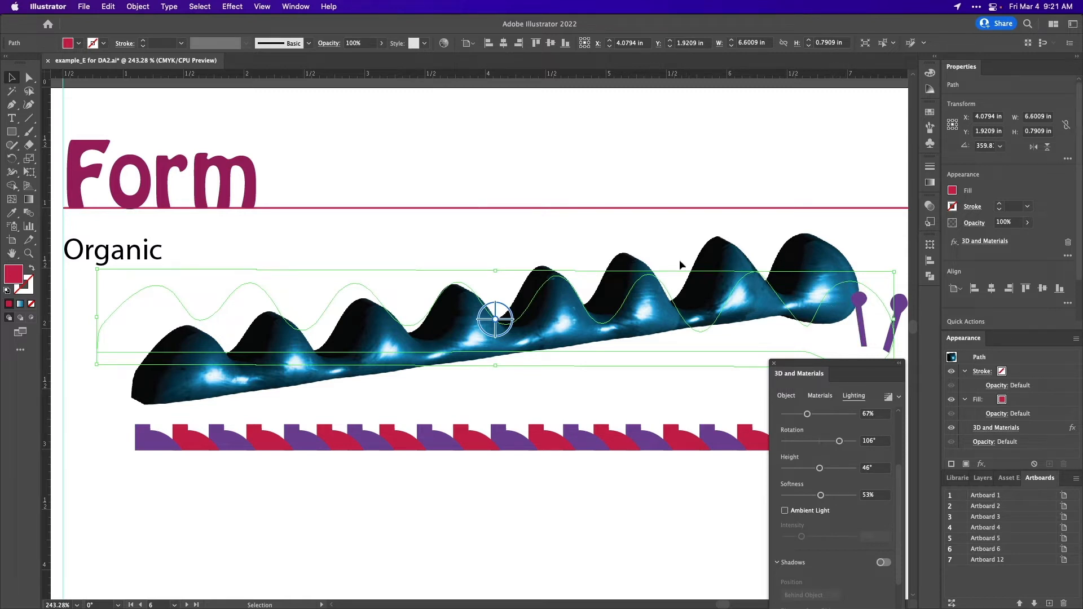
left_click(785, 511)
mouse_move(802, 536)
left_mouse_down()
mouse_move(833, 538)
mouse_move(800, 542)
left_mouse_up()
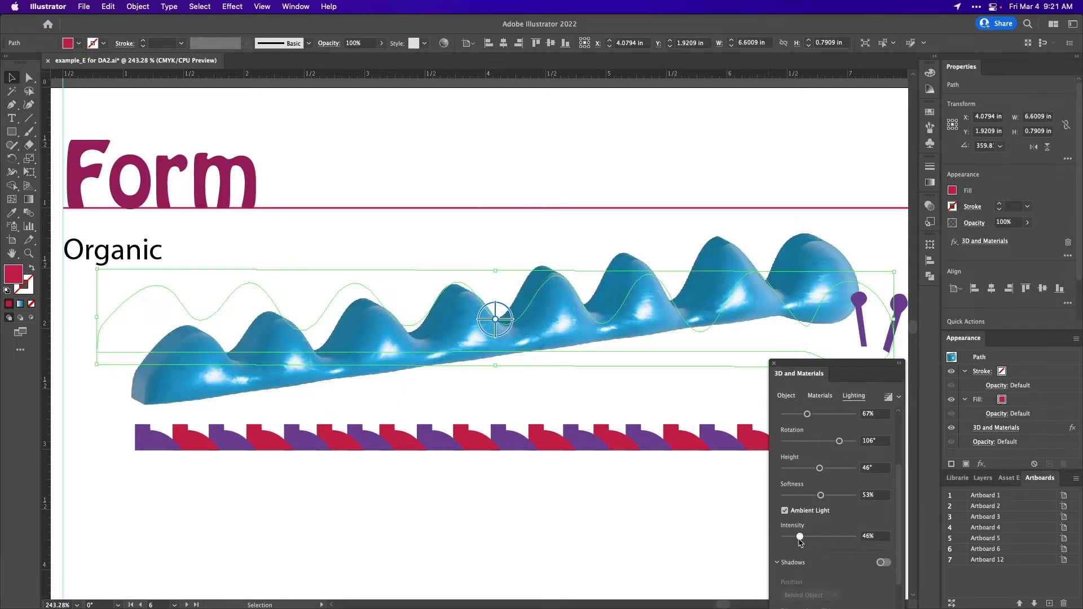
- Preview a shadow behind the organic form and turn the shadow off again
scroll(818, 553, "down", 2)
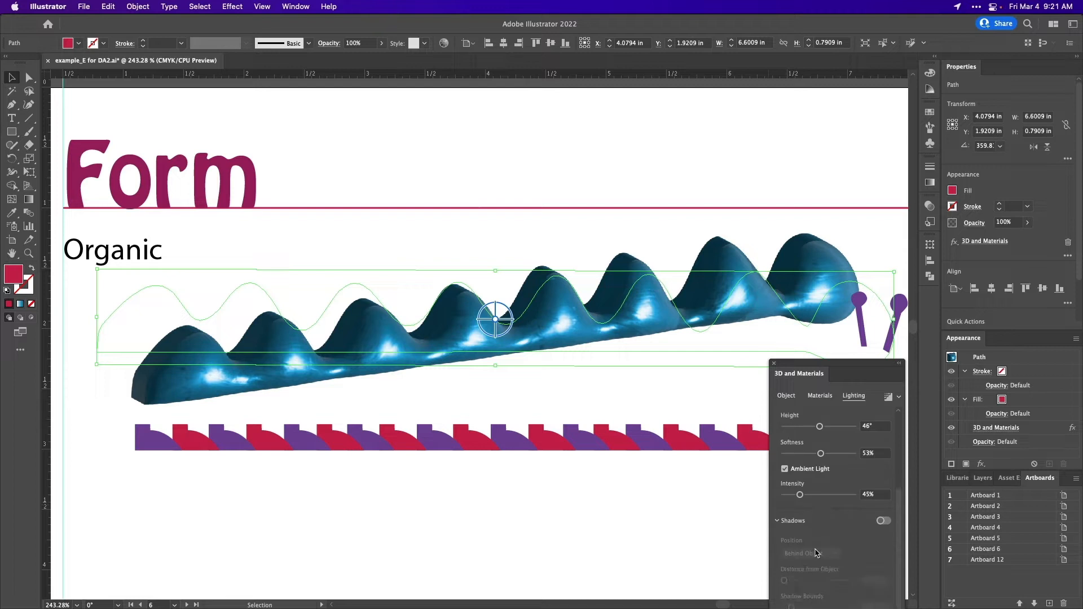
left_click(885, 522)
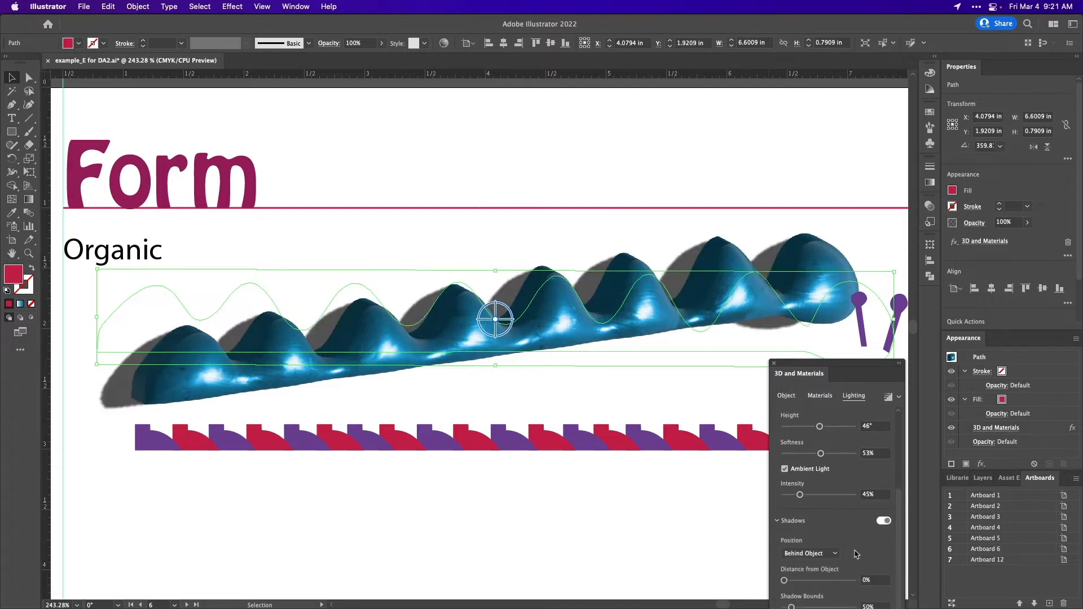
left_click(885, 521)
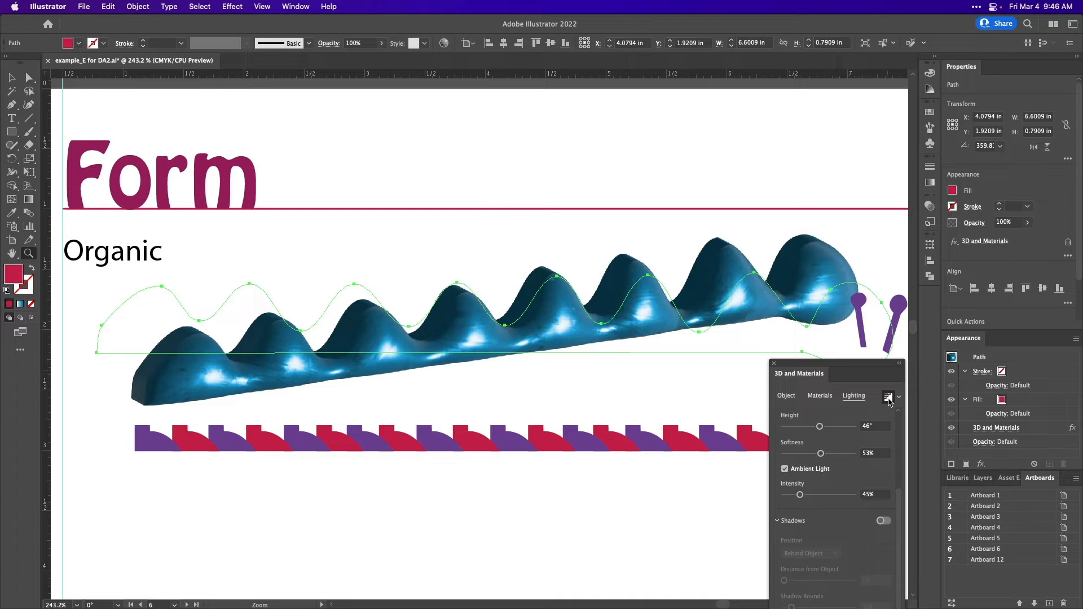
- Render the organic form with ray tracing and examine its highlights and shaded surfaces up close
left_click(889, 398)
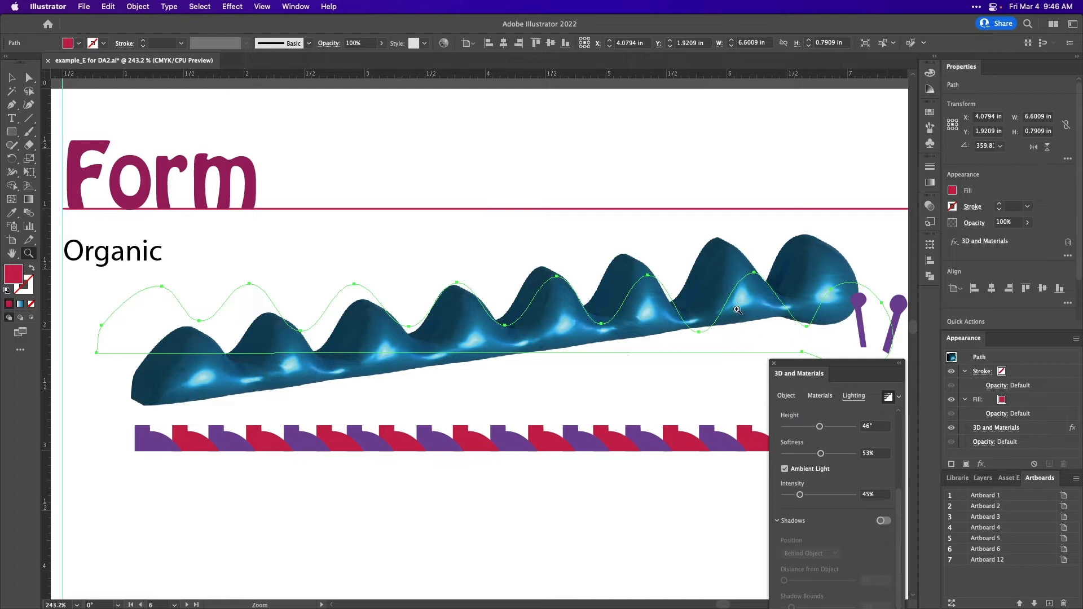
left_click(737, 310)
left_click(737, 309)
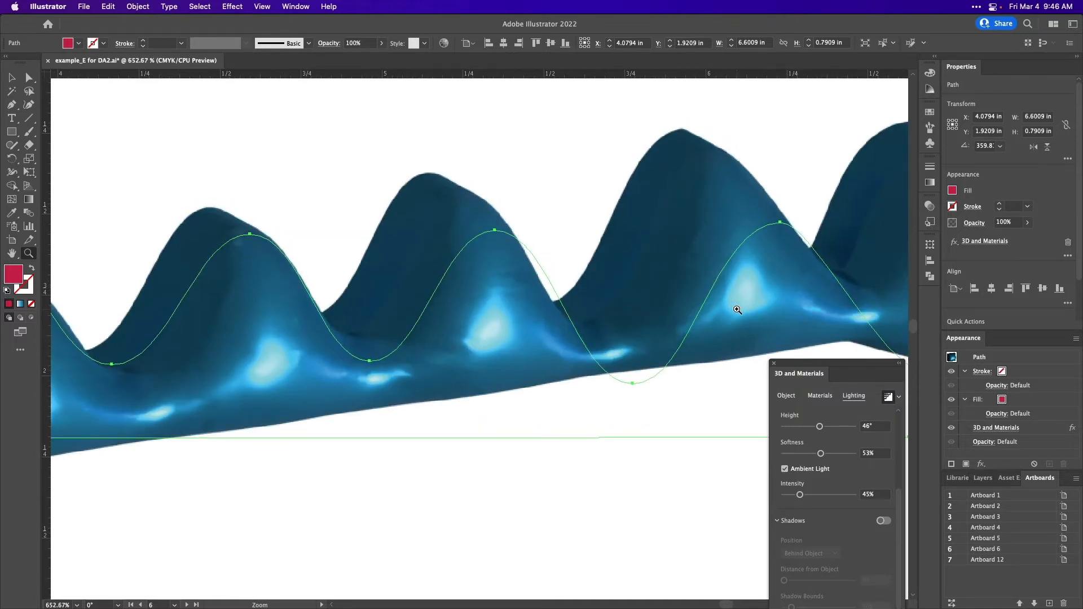
left_click(315, 373)
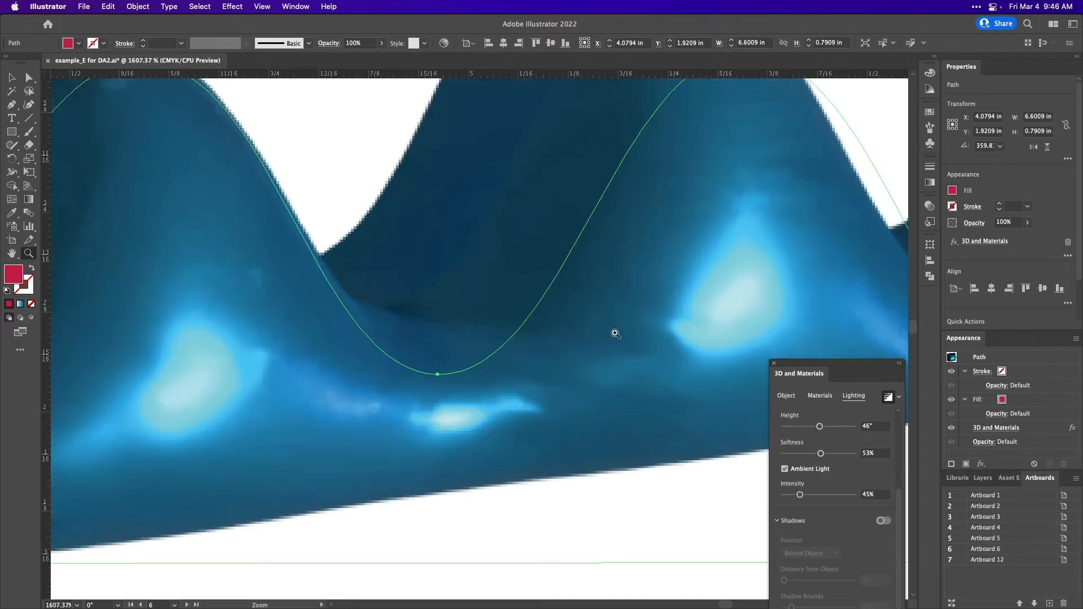
left_click(615, 334, "alt")
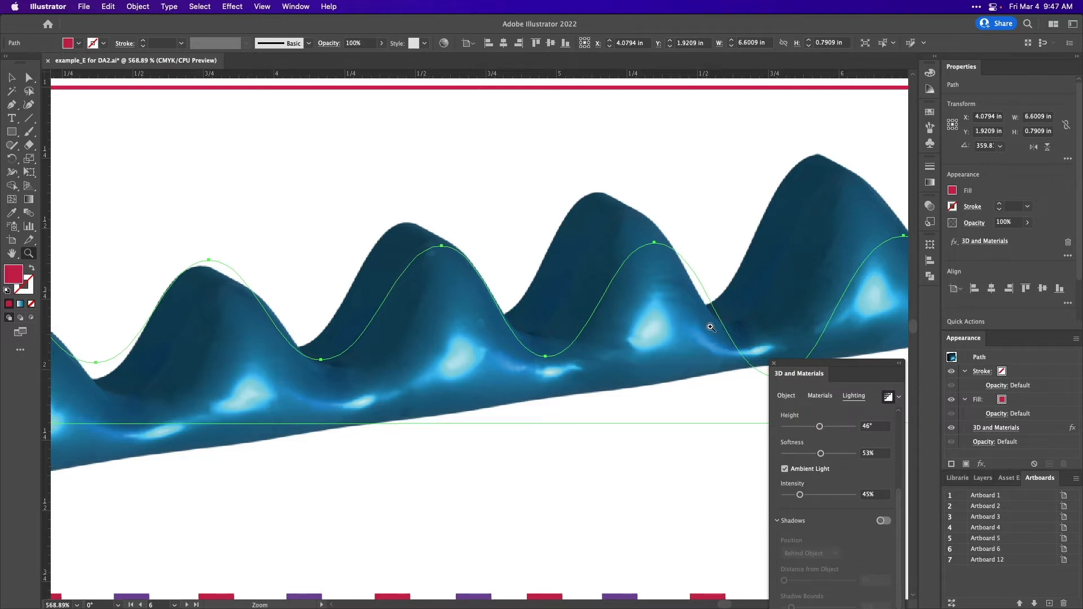
left_click(711, 327, "alt")
- Look through the ray tracing render settings and return the organic form to real-time preview
left_click(899, 398)
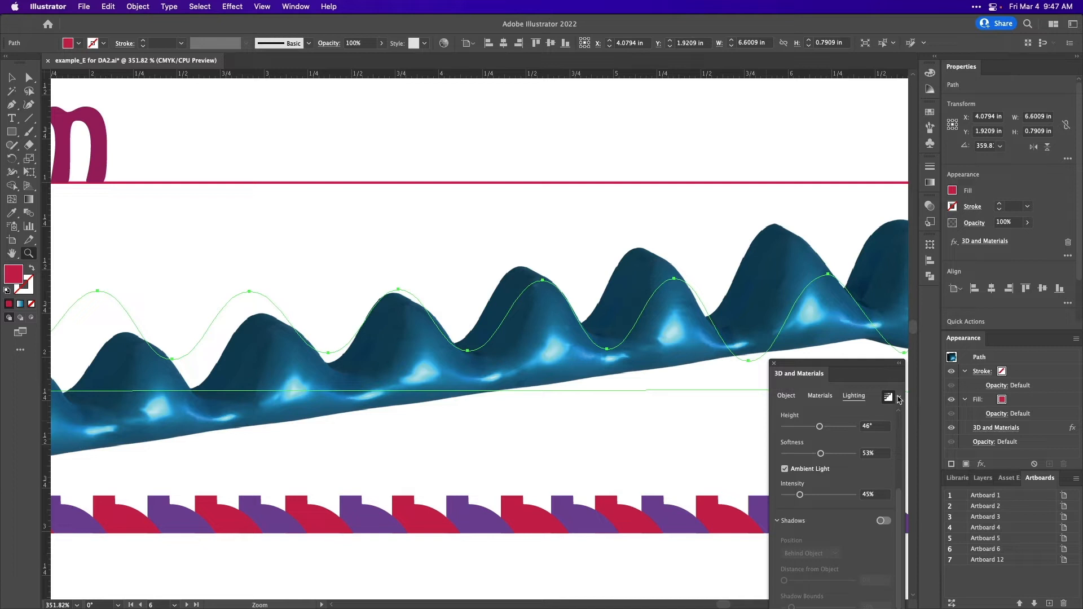
left_click(899, 399)
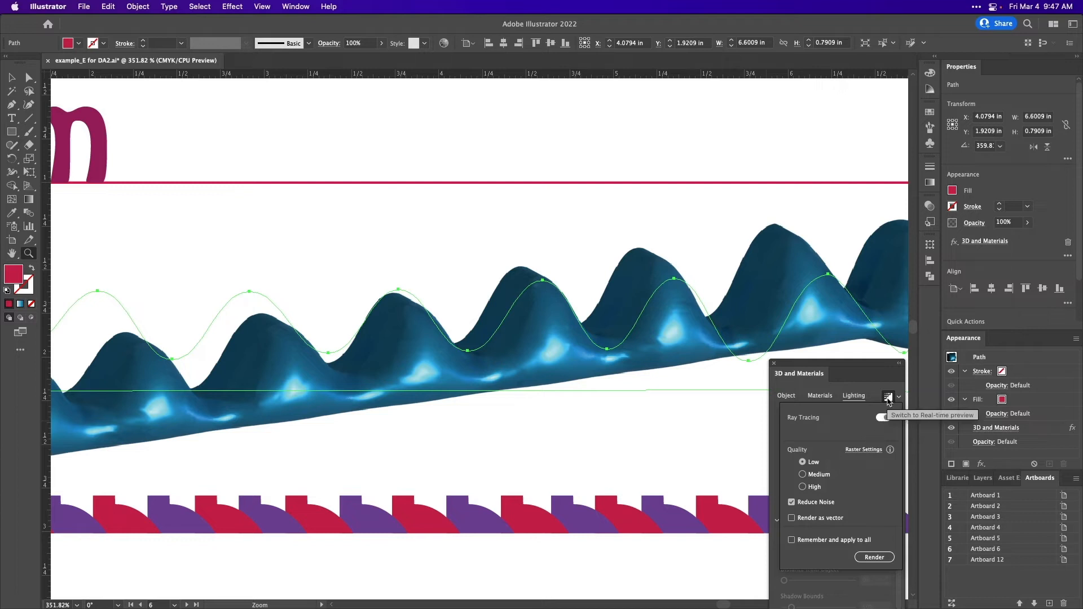
left_click(888, 399)
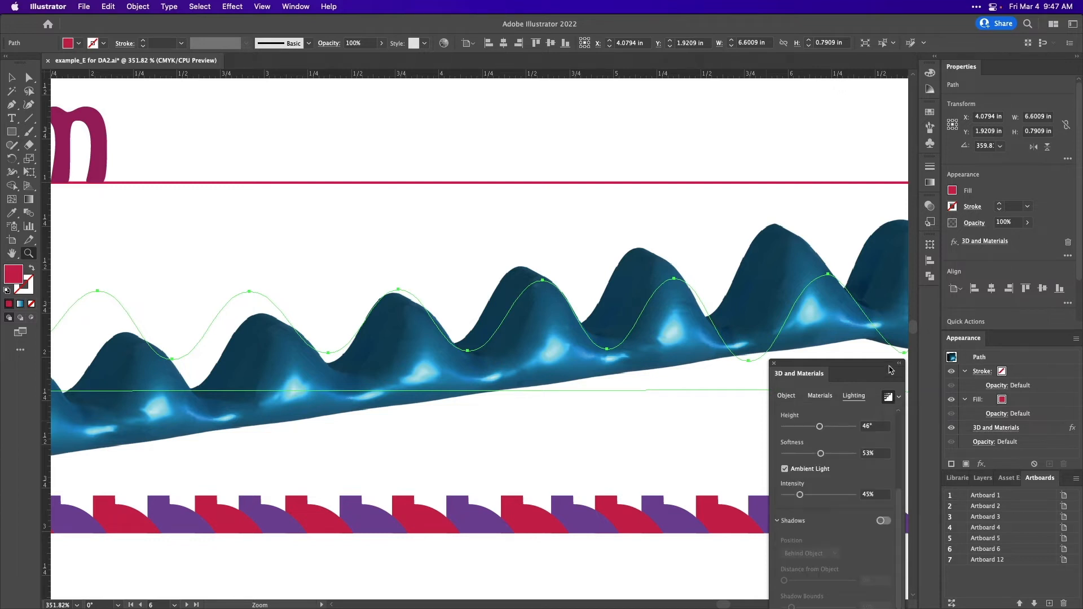
left_click(888, 398)
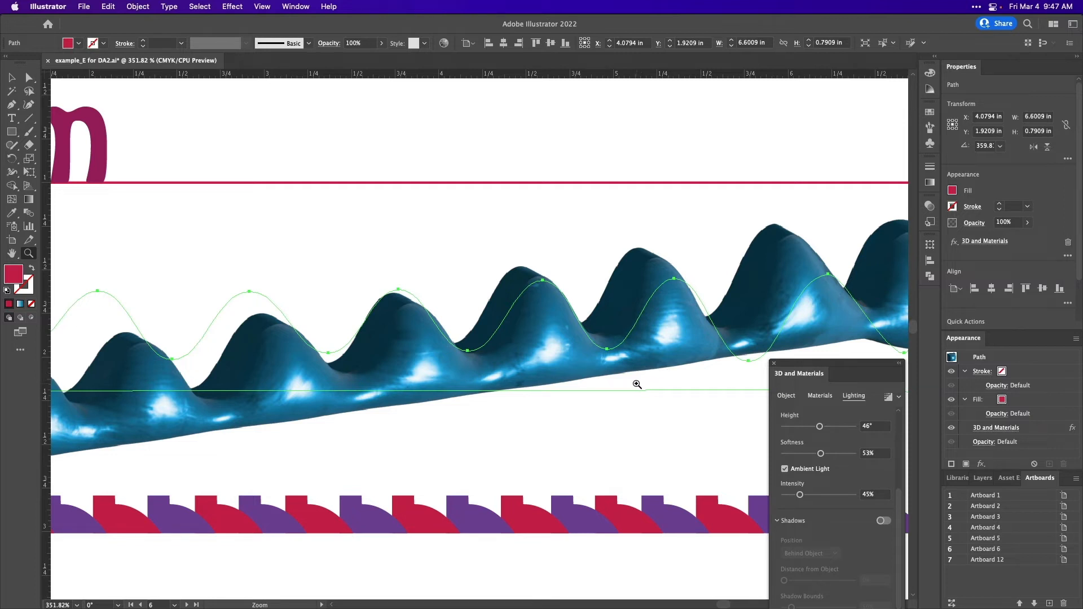
- Raise a valley anchor point near the middle of the organic form's path to test reshaping it, and undo the move
key("v")
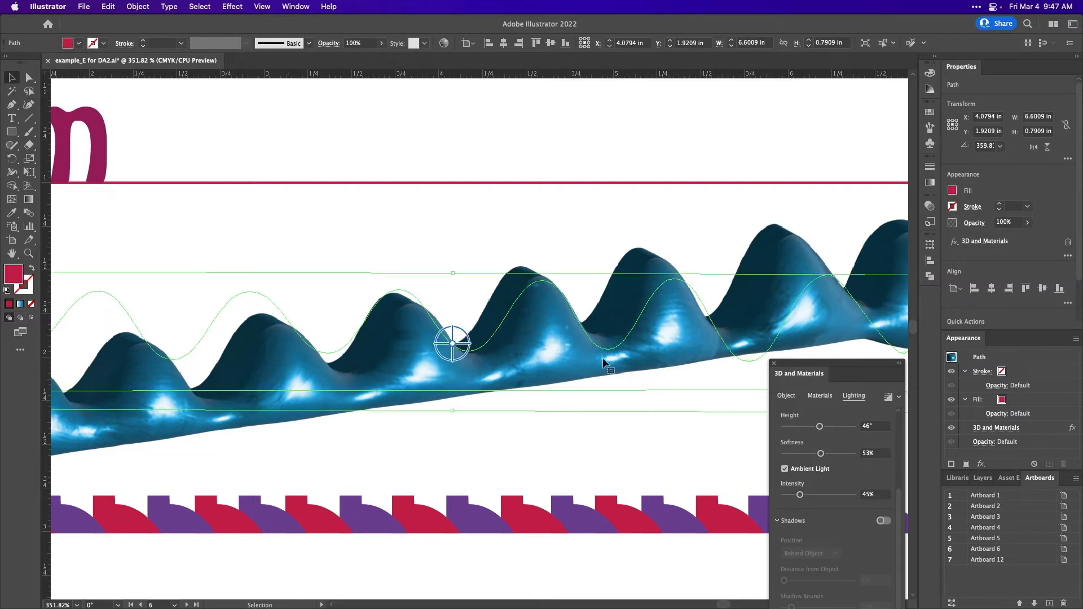
scroll(603, 359, "down", 5)
scroll(603, 359, "down", 2)
scroll(603, 358, "down", 1)
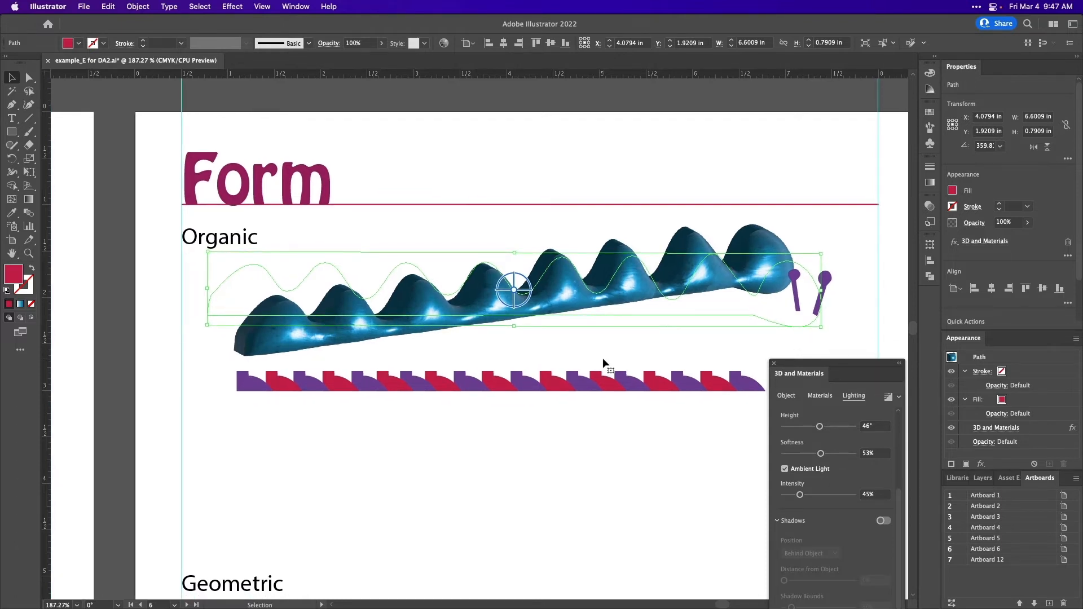
left_click(602, 358)
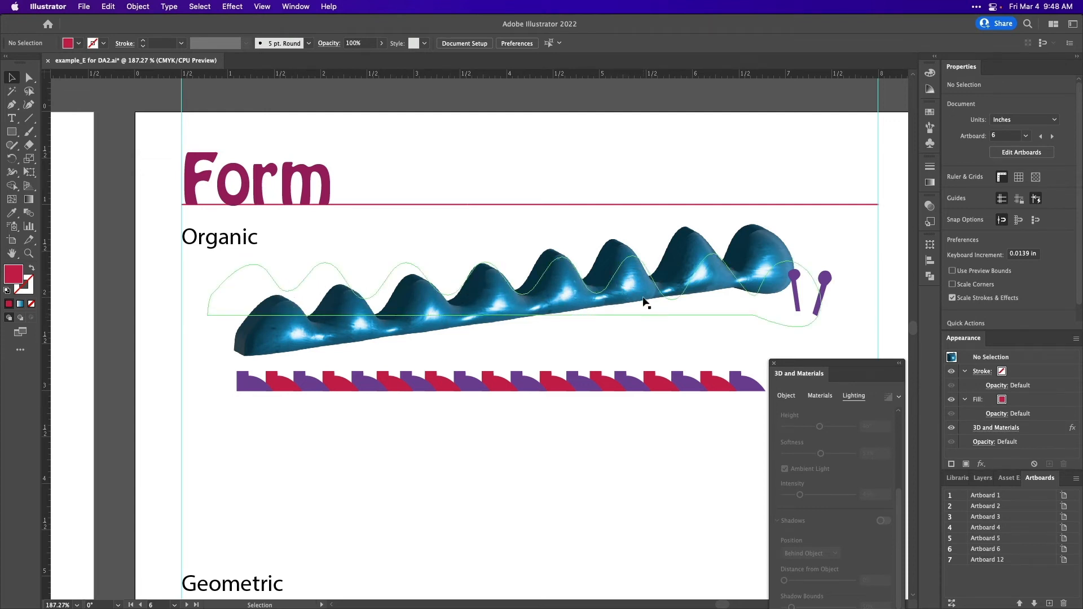
left_click(645, 303)
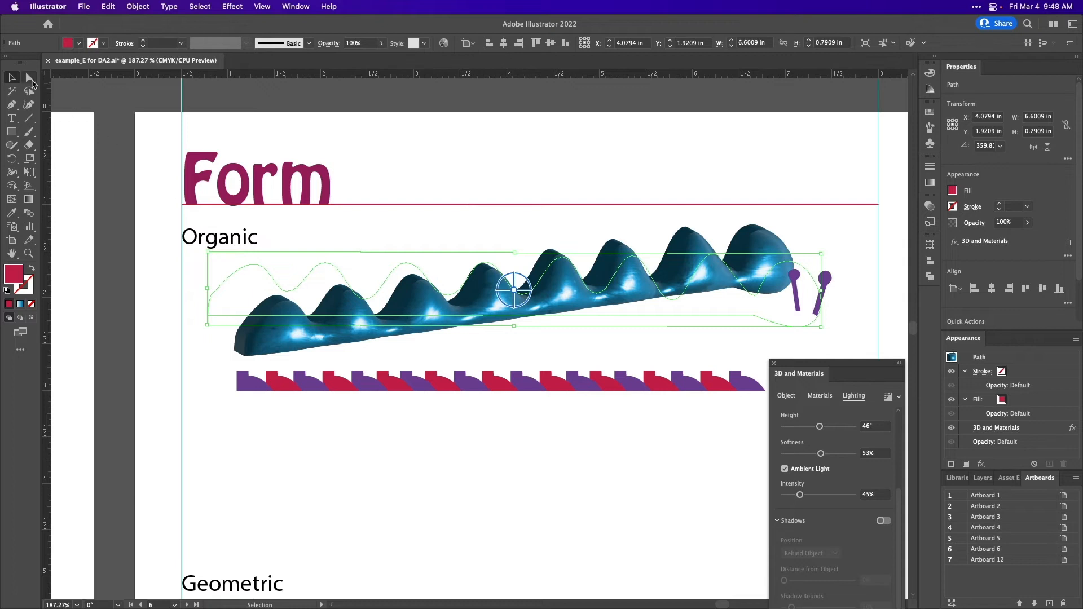
left_click(29, 79)
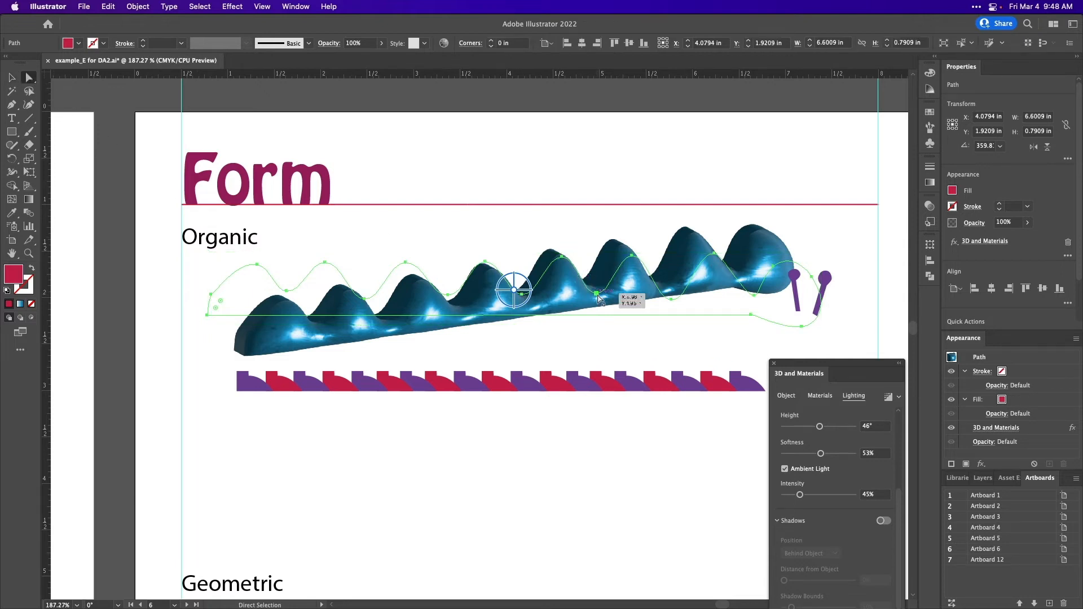
left_click_drag(597, 294, 596, 274)
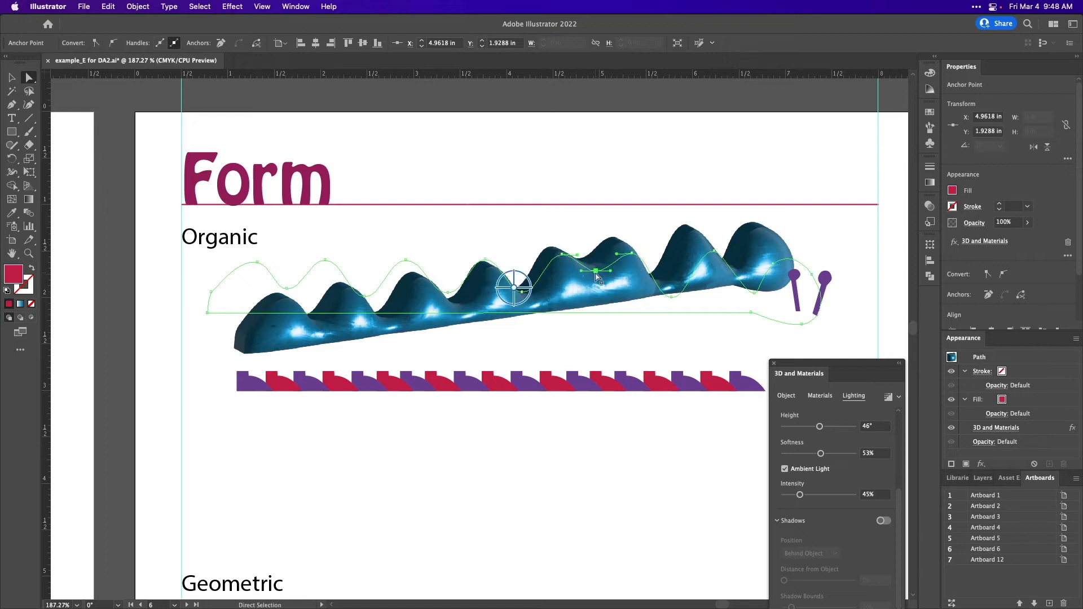
key("super+z")
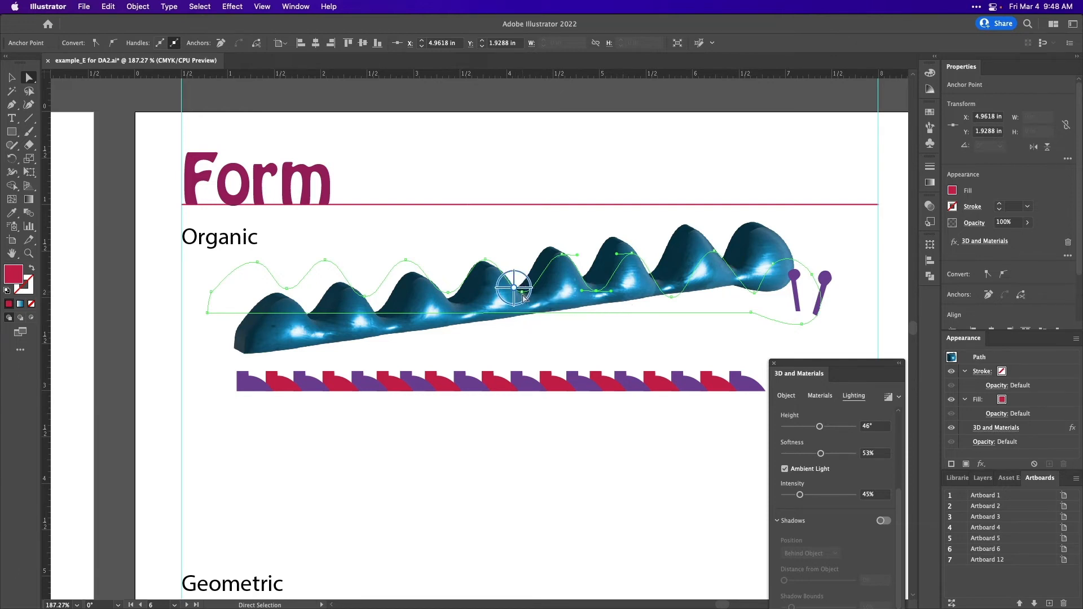
- Try a free 3D rotation of the organic form, and apply the Off-Axis Front rotation preset to it
mouse_move(525, 297)
left_mouse_down()
mouse_move(541, 285)
mouse_move(515, 270)
mouse_move(524, 297)
mouse_move(525, 277)
left_mouse_up()
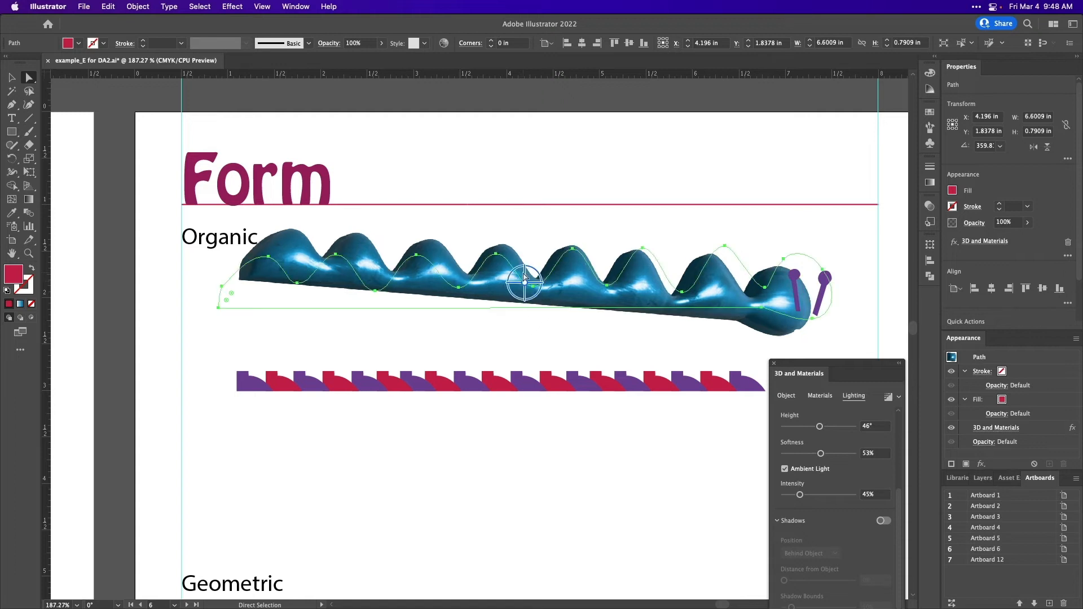
left_click(786, 396)
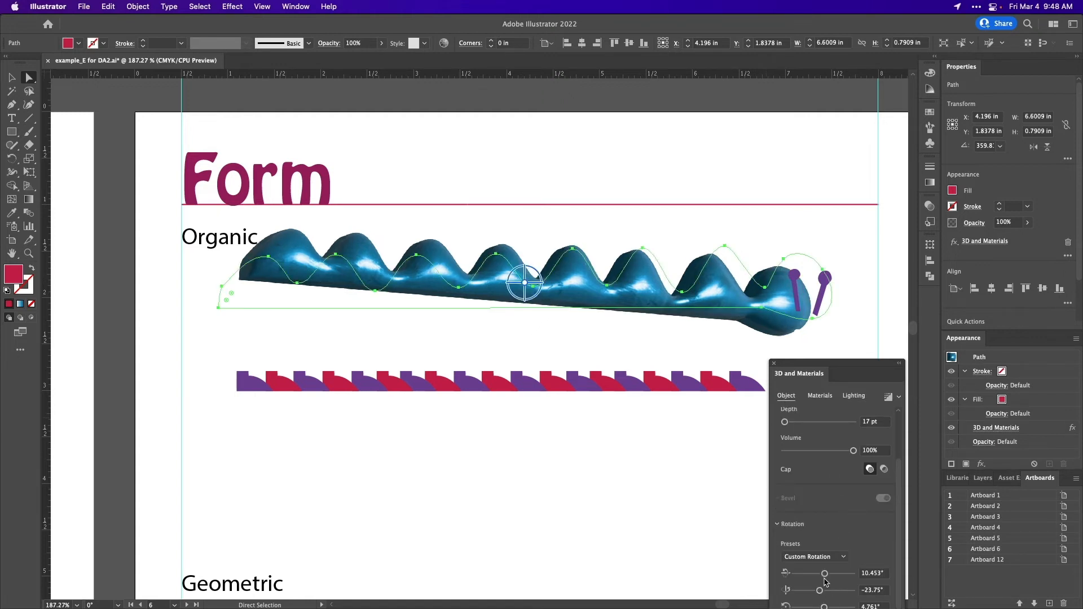
left_click(815, 556)
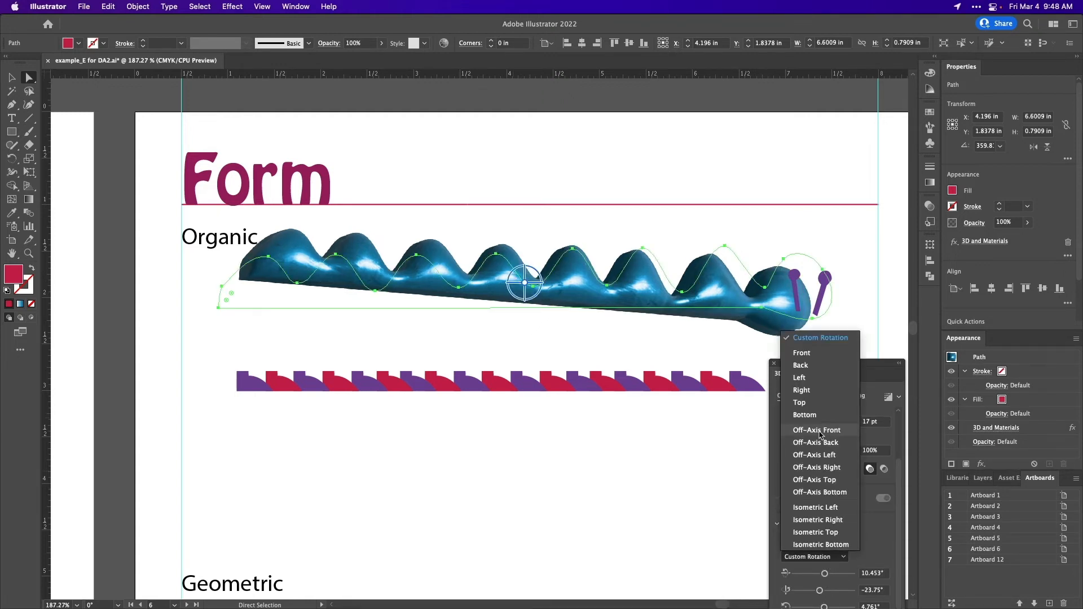
left_click(831, 441)
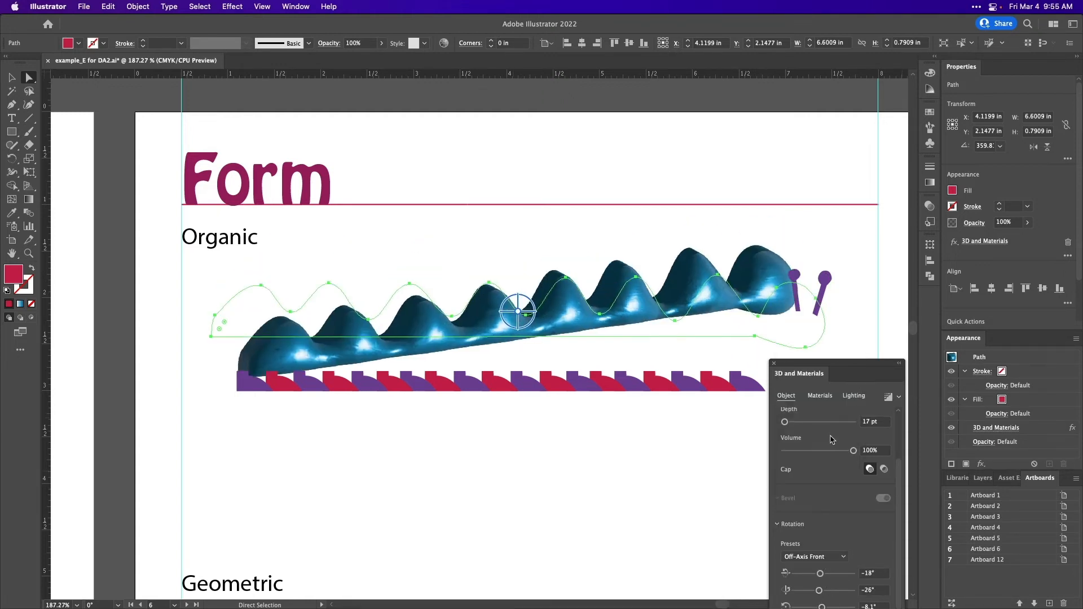
- Bring the blue value scale from the Value artboard onto the Form artboard above the organic form
scroll(477, 418, "down", 5)
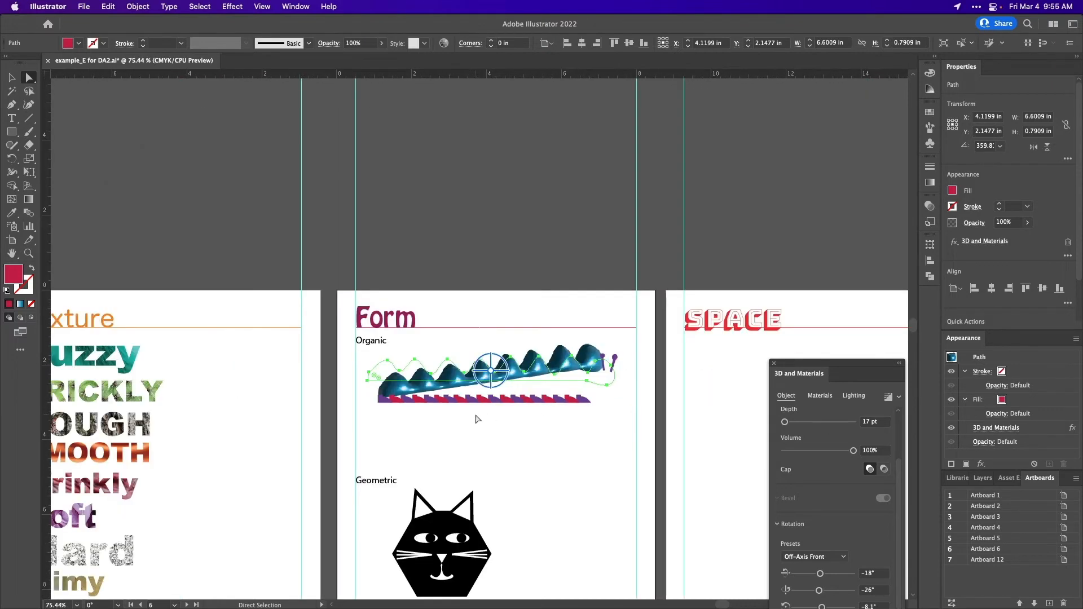
scroll(477, 420, "down", 3)
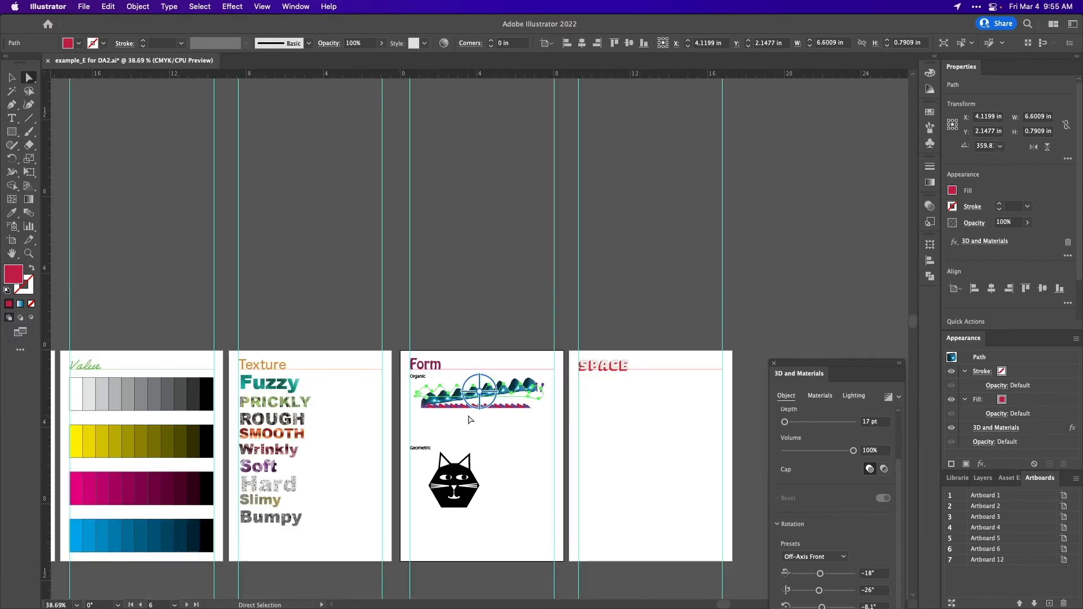
scroll(471, 420, "left", 4)
scroll(471, 419, "down", 3)
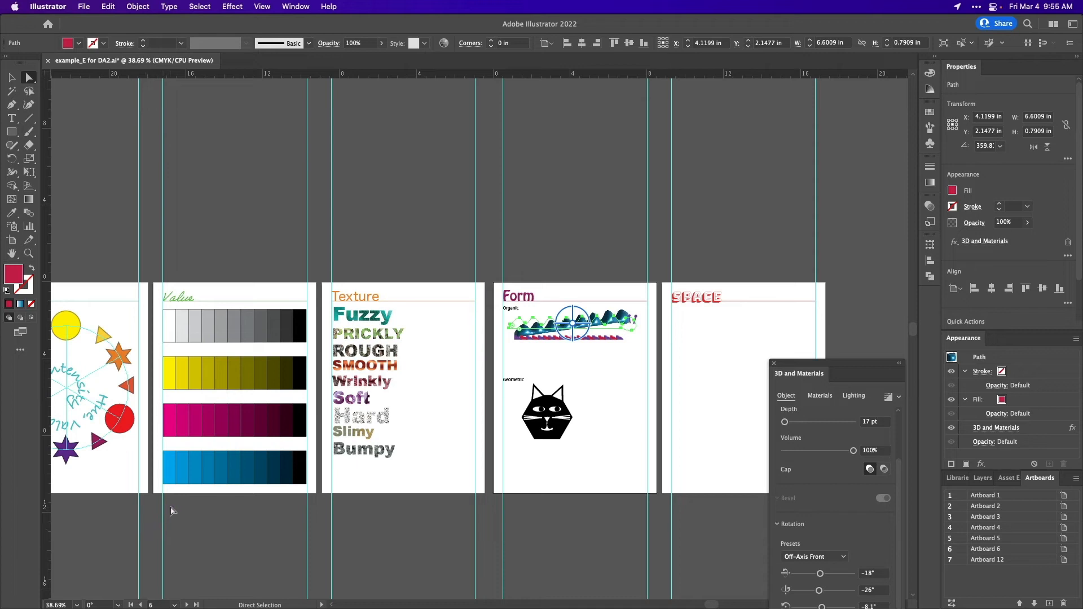
left_click_drag(172, 487, 302, 478)
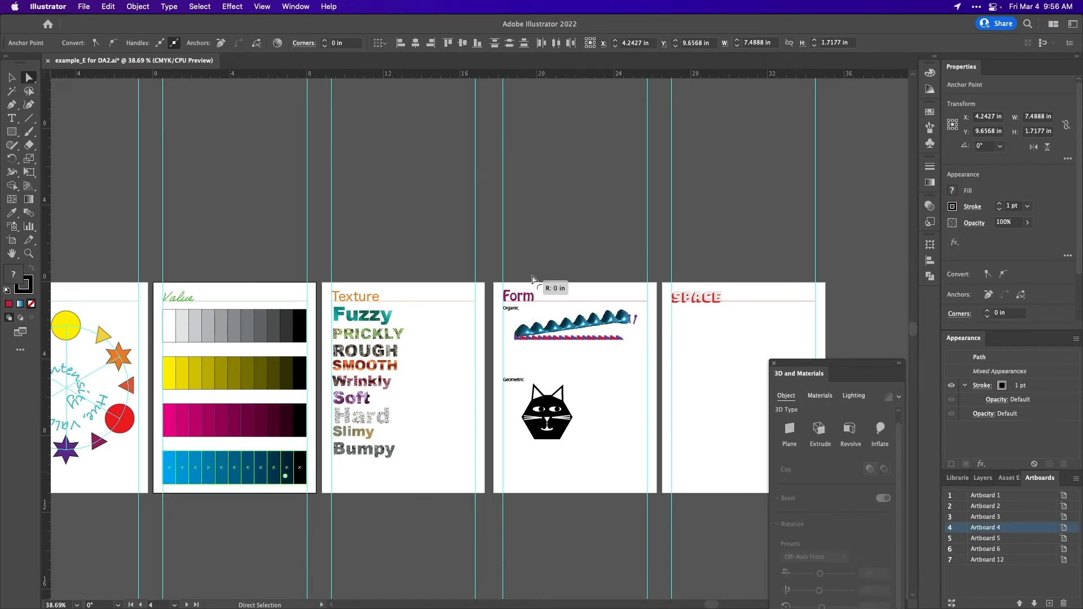
key("v")
left_click_drag(173, 480, 512, 303)
scroll(602, 317, "up", 5)
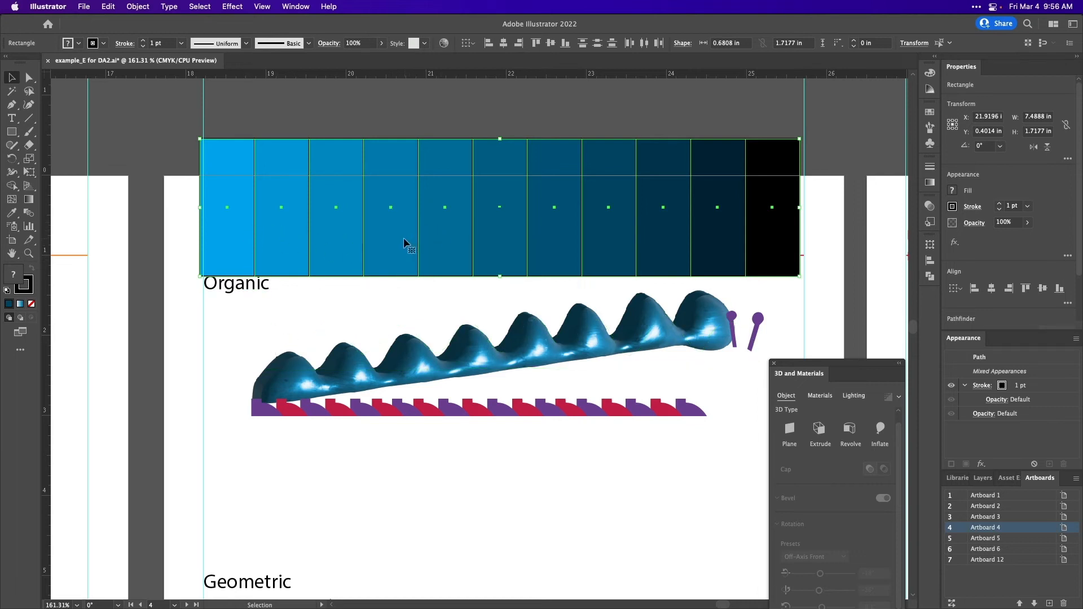
- Move the blue value scale around against the organic form to compare its shades, and delete the scale from the Form artboard
left_click_drag(404, 238, 377, 246)
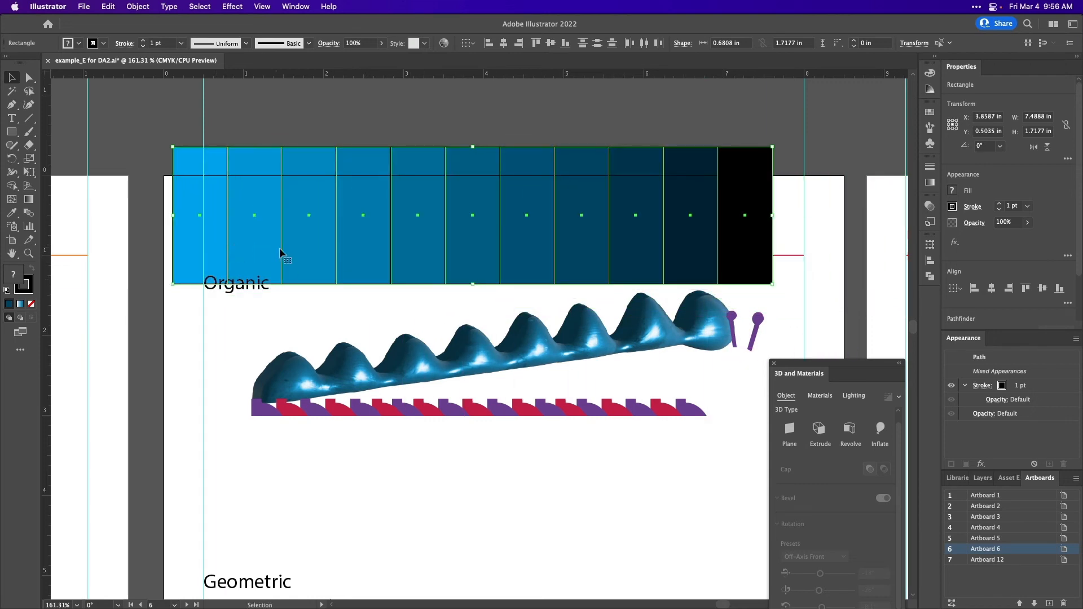
left_click_drag(302, 253, 630, 300)
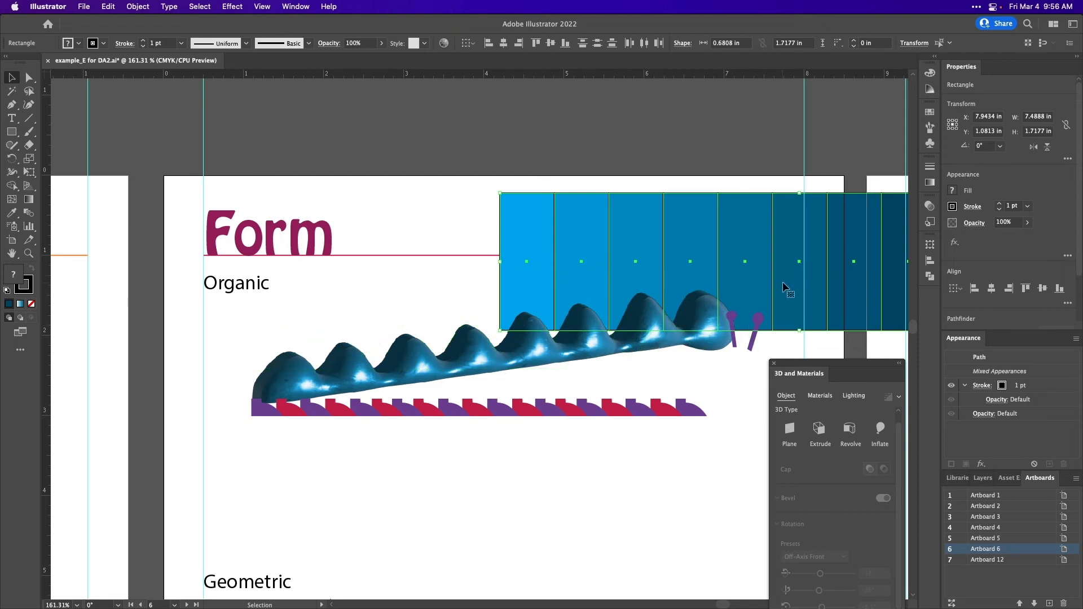
left_click_drag(784, 280, 574, 246)
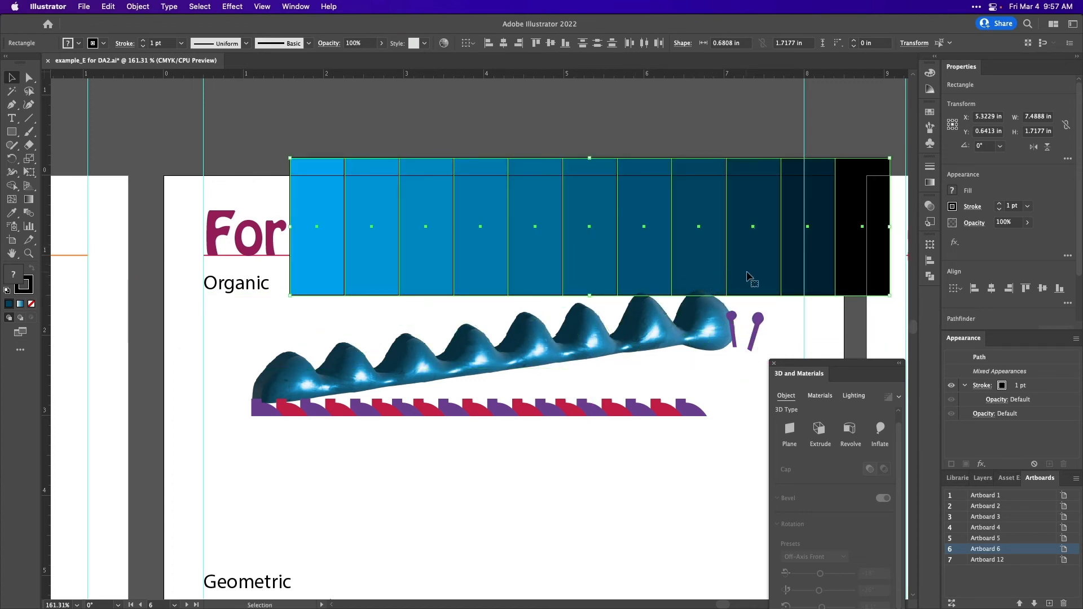
left_click_drag(740, 276, 622, 285)
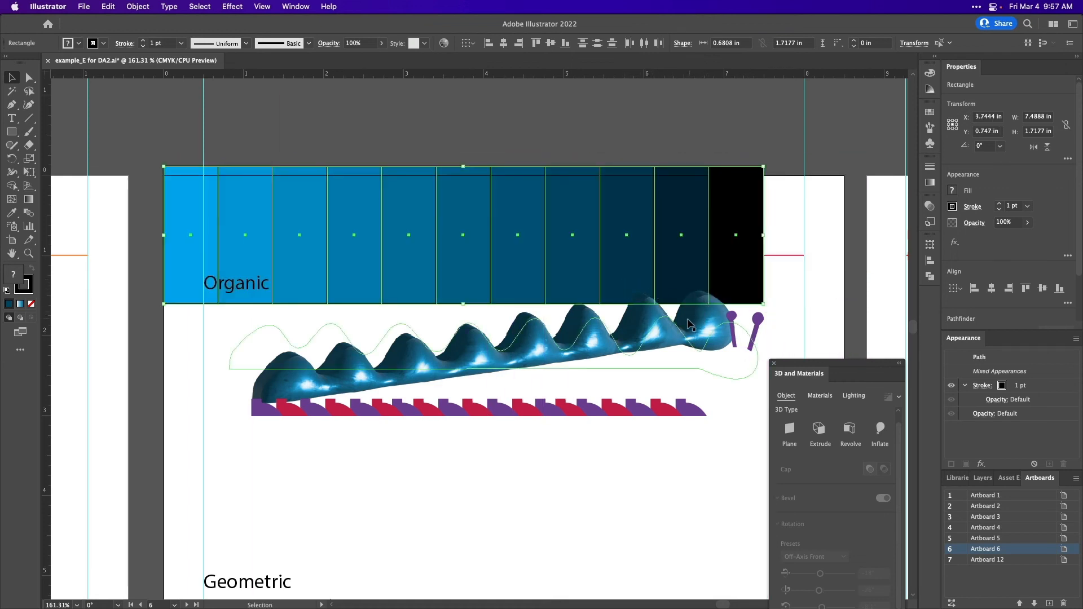
left_click_drag(675, 281, 714, 292)
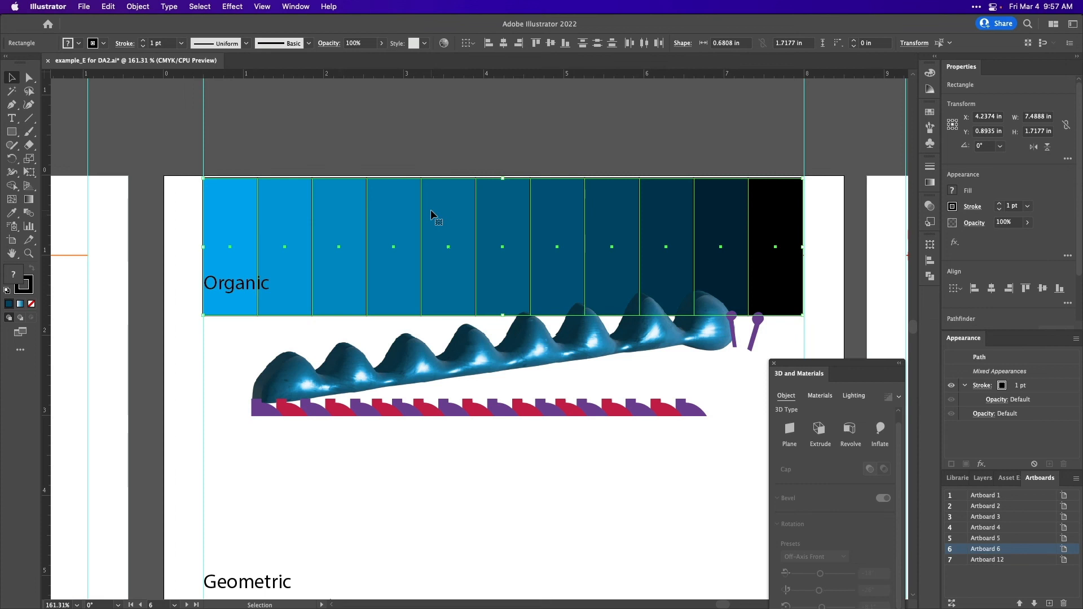
key("Delete")
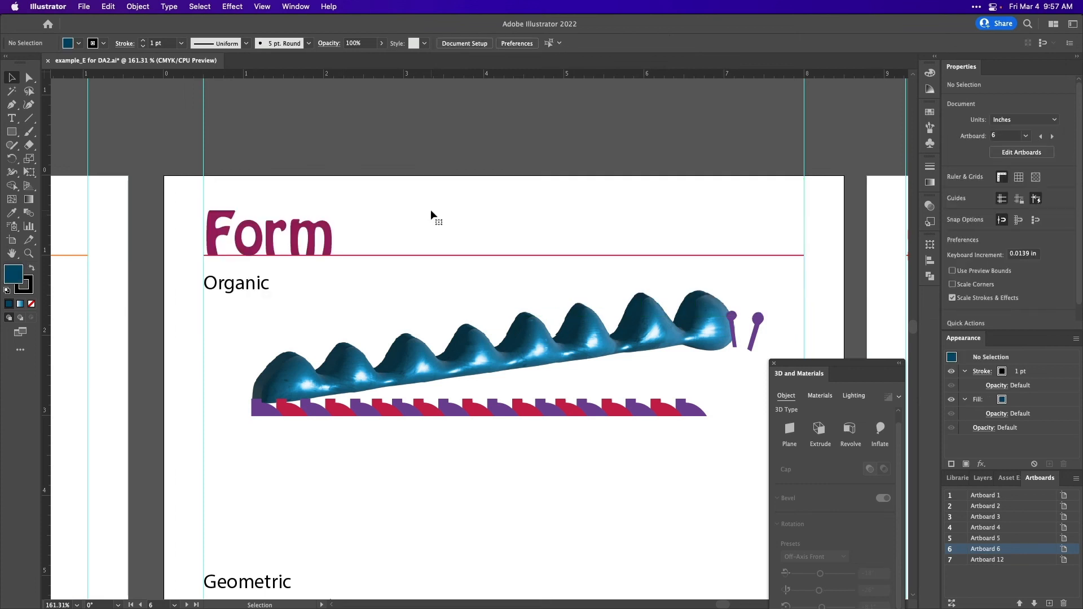